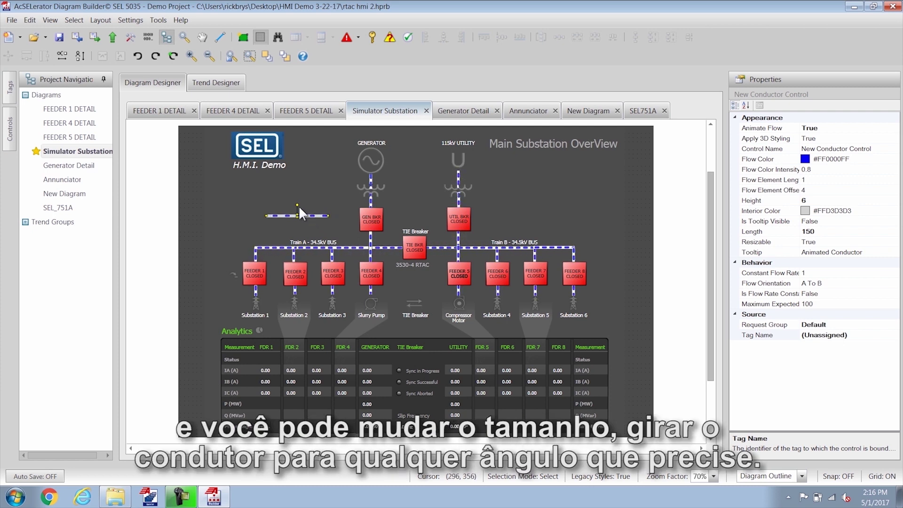
- Rotate the new conductor to a downward diagonal and set its Animate Flow and Apply 3D Styling properties to False
drag(297, 205, 303, 207)
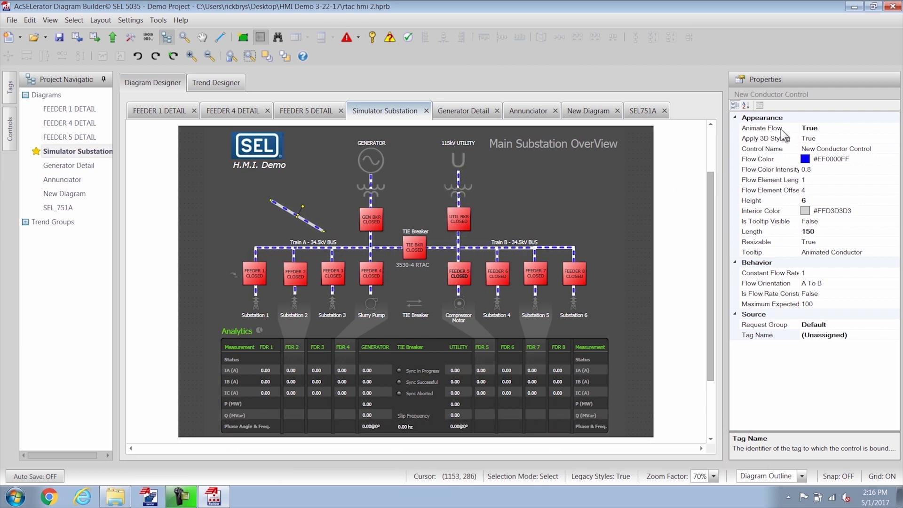
click(819, 128)
double_click(819, 128)
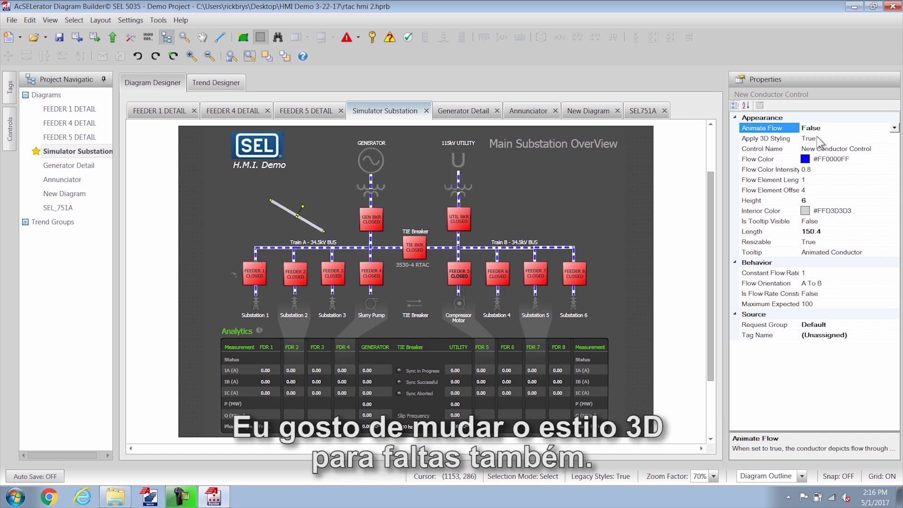
double_click(814, 140)
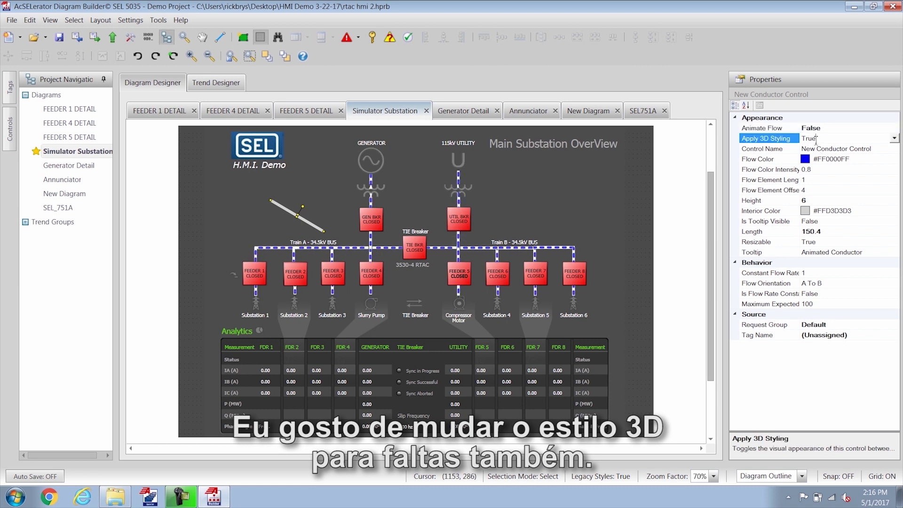
- Bind the conductor's tag name to SEL_2411_1_SEL.FM_INST_VA in the tag assignment settings
click(847, 335)
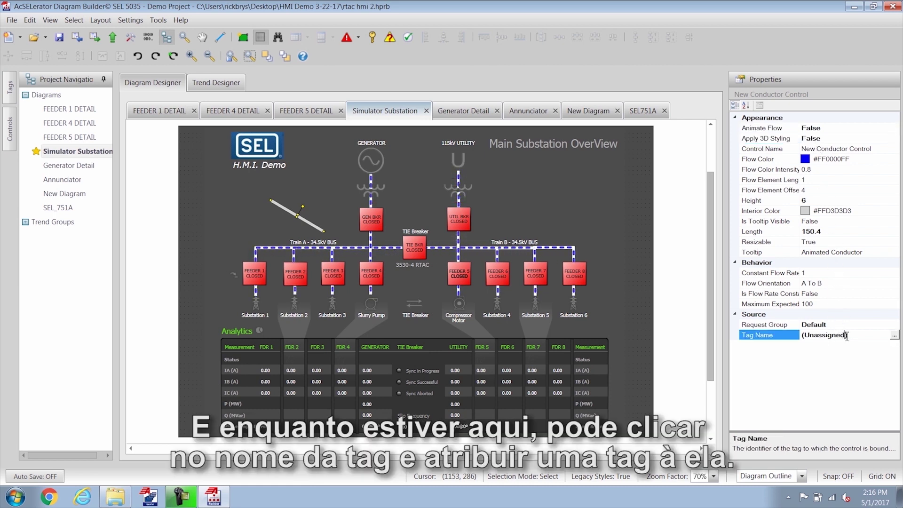
click(893, 336)
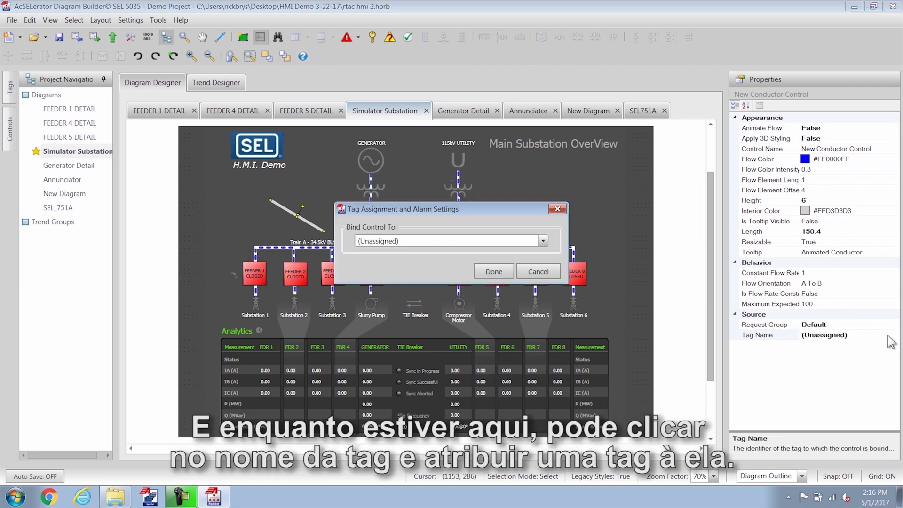
click(543, 241)
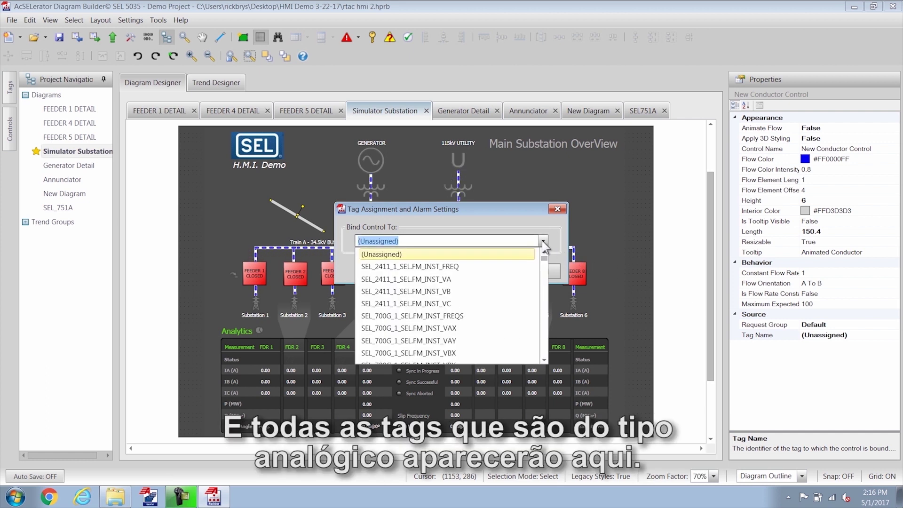
click(438, 279)
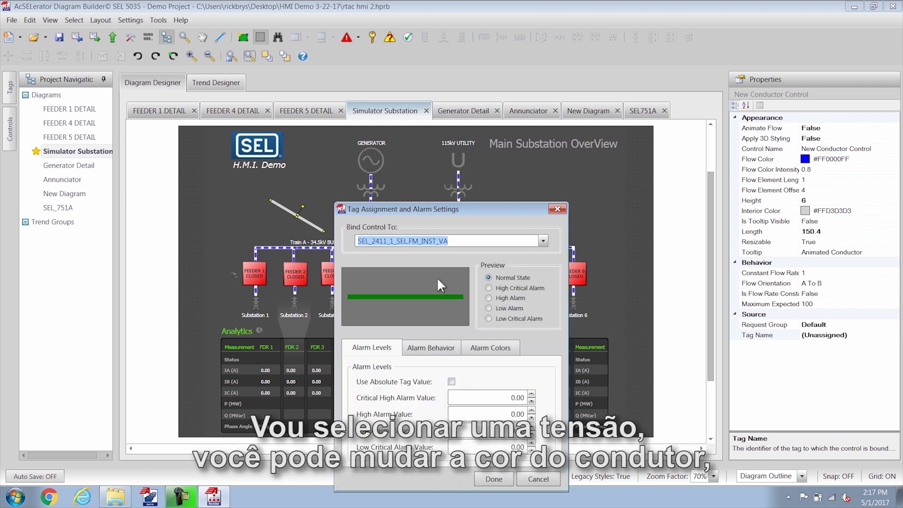
- Show the conductor's alarm colors and preview its High Critical Alarm and Normal states
click(480, 350)
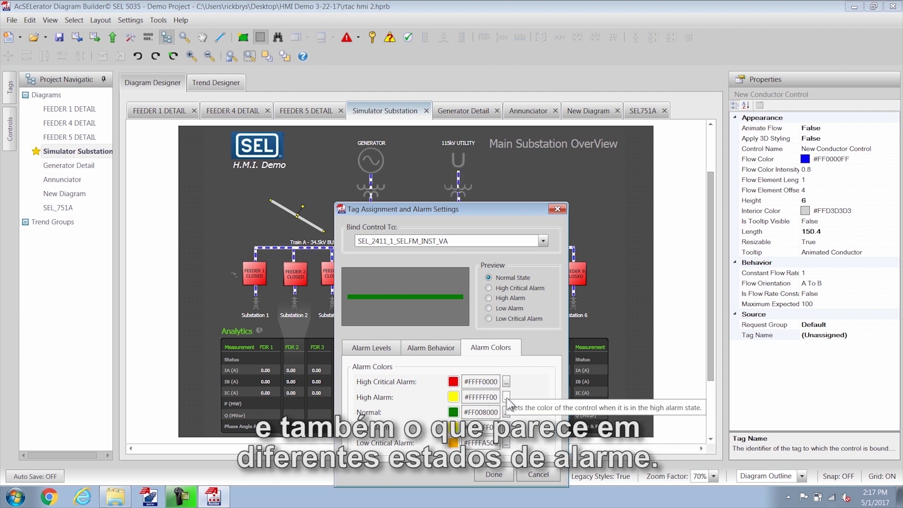
click(490, 285)
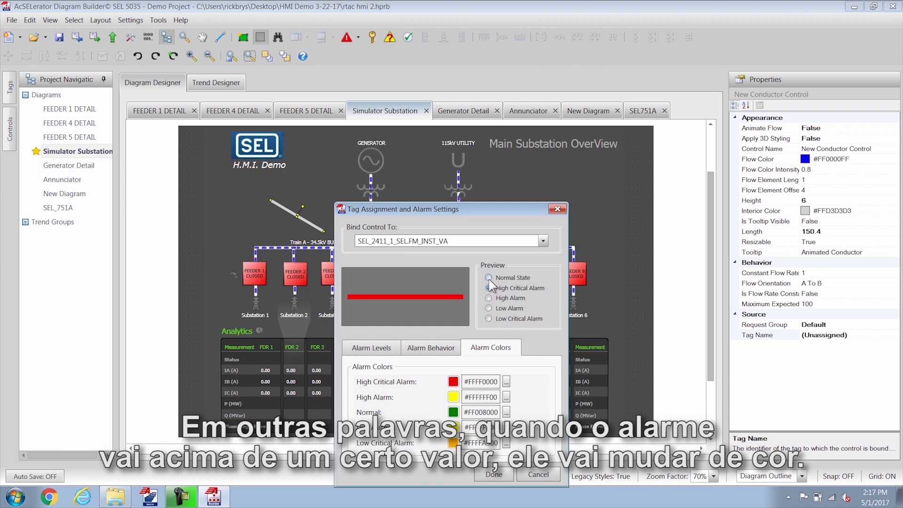
click(489, 279)
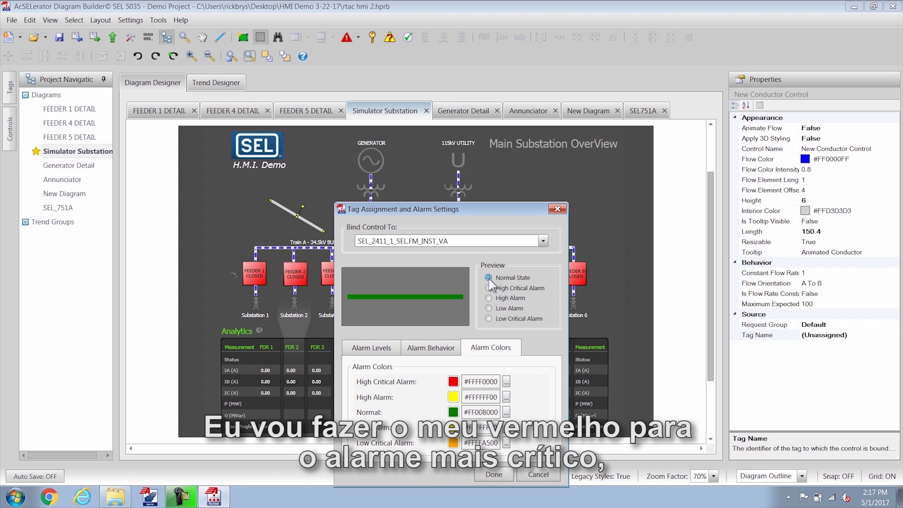
- Set the High Alarm, Low Alarm and Low Critical Alarm colors to green #FF008000
click(508, 396)
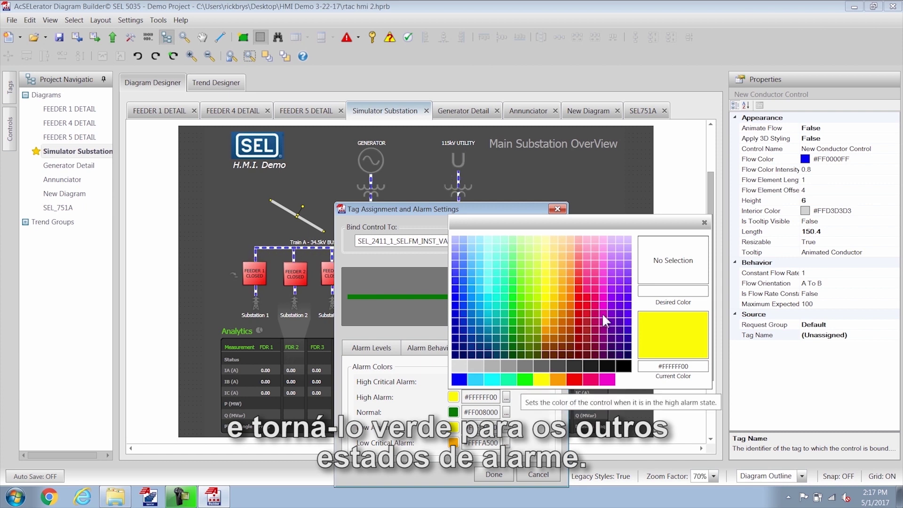
click(633, 287)
click(506, 427)
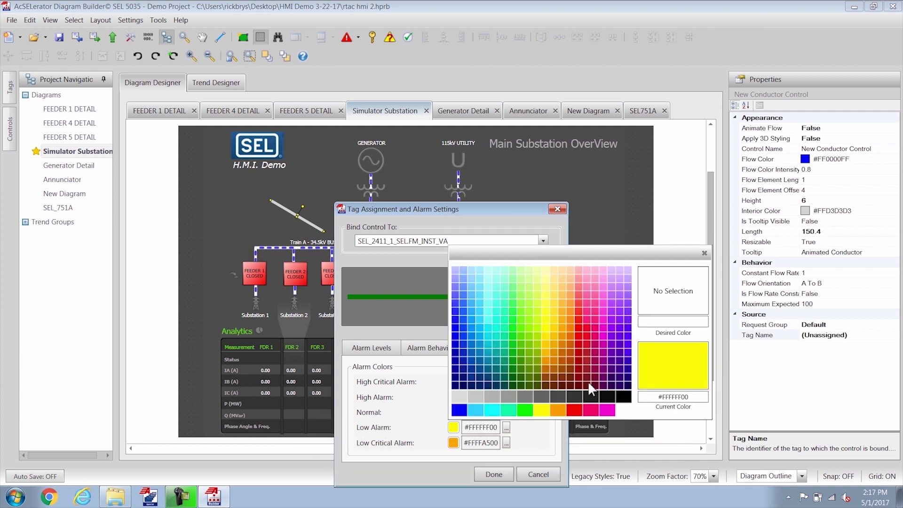
click(506, 443)
click(506, 443)
click(671, 336)
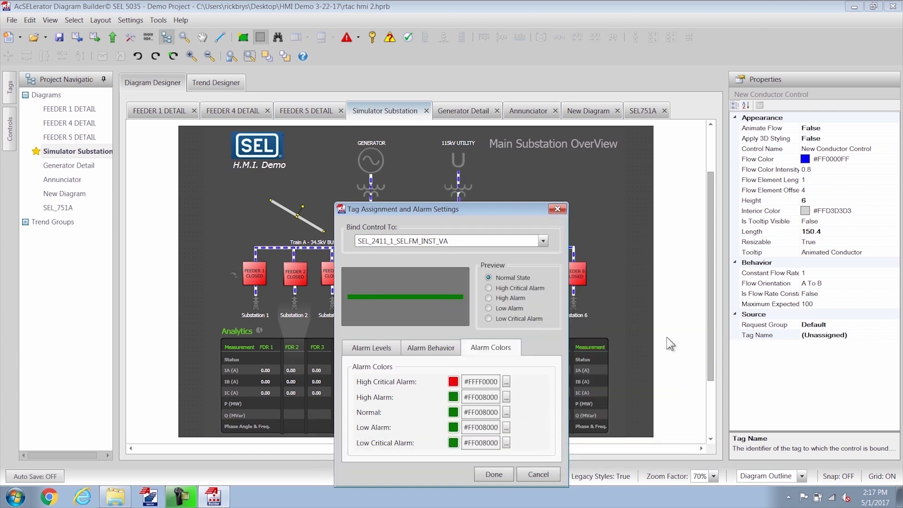
- Set the Critical High Alarm Value to 120 and apply the conductor's tag and alarm settings
click(382, 349)
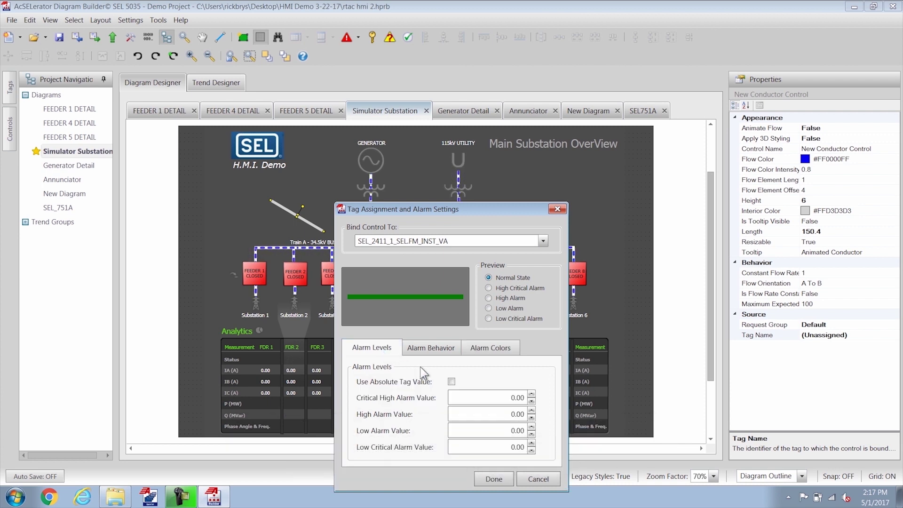
click(523, 396)
text(120)
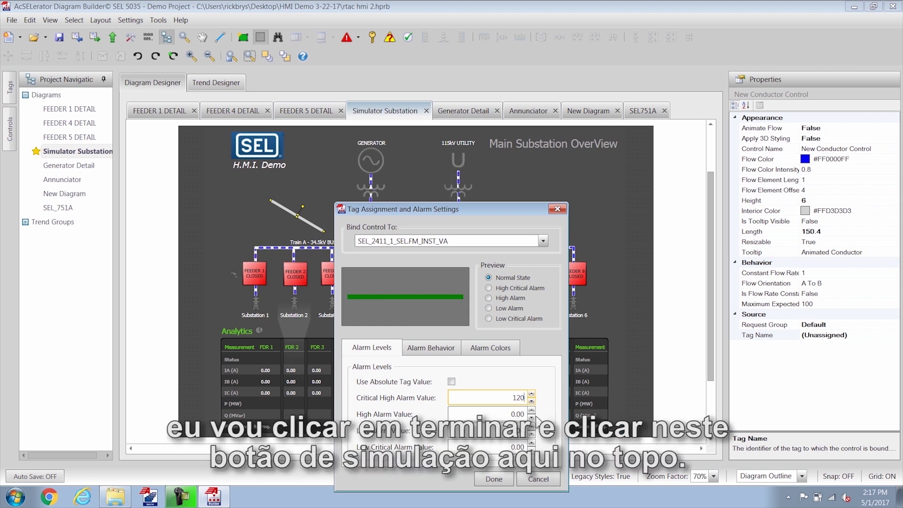
click(502, 476)
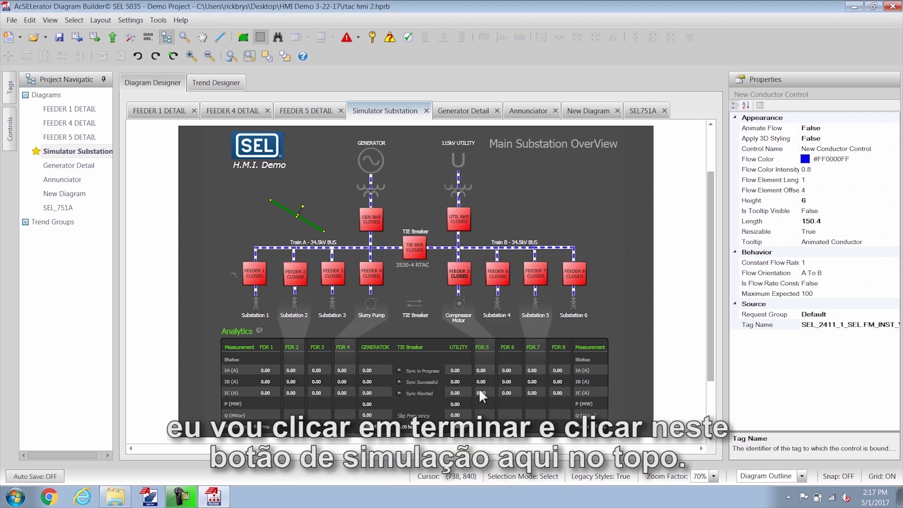
- Preview the substation diagram's alarms with the numeric state set to Critical High State, and clear the preview
click(358, 37)
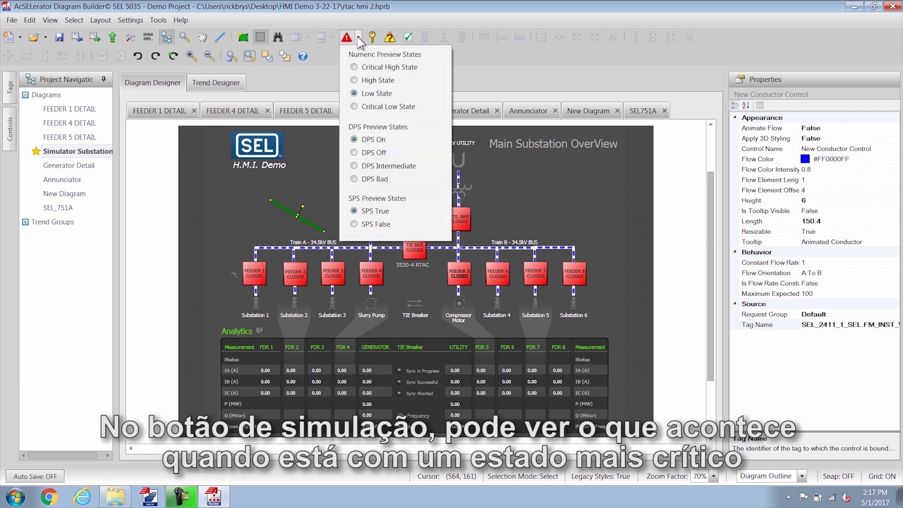
click(358, 69)
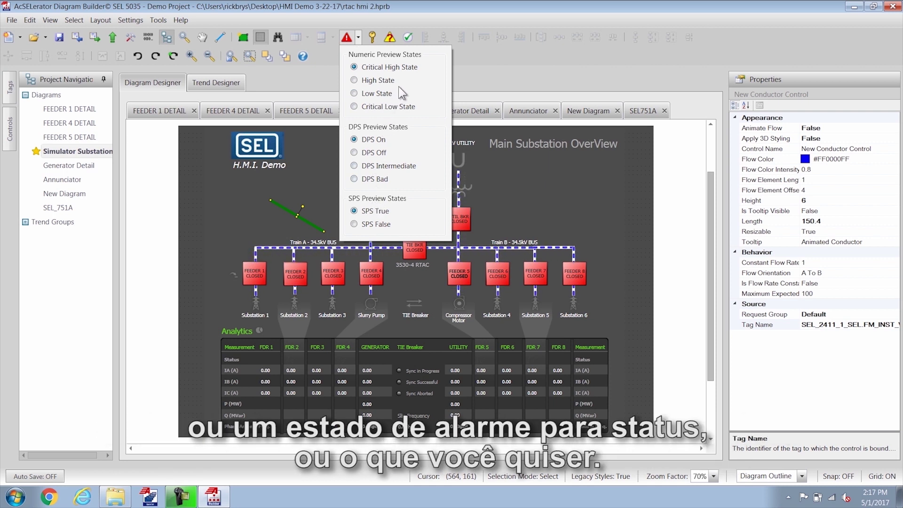
click(460, 76)
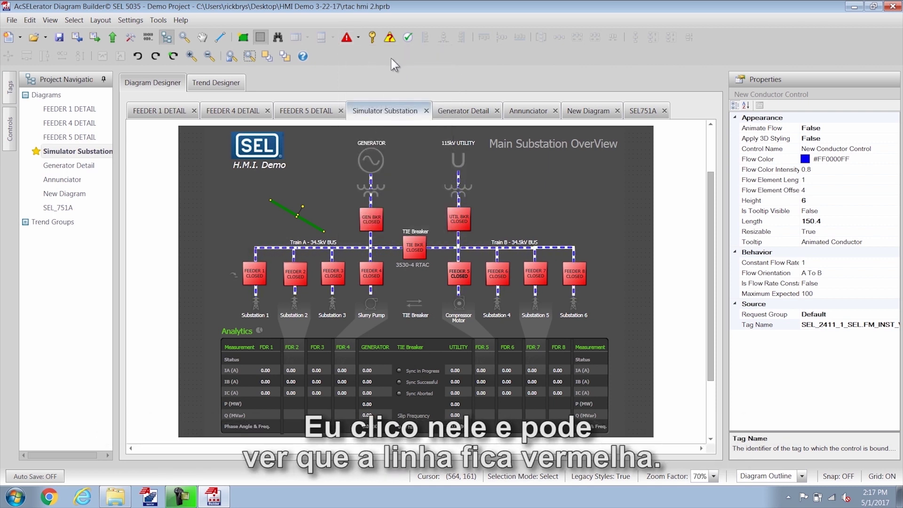
click(349, 39)
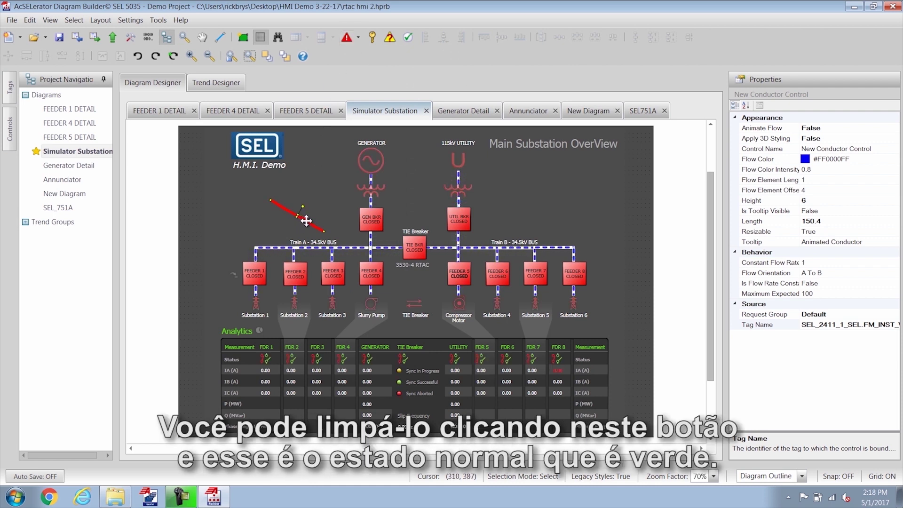
click(408, 38)
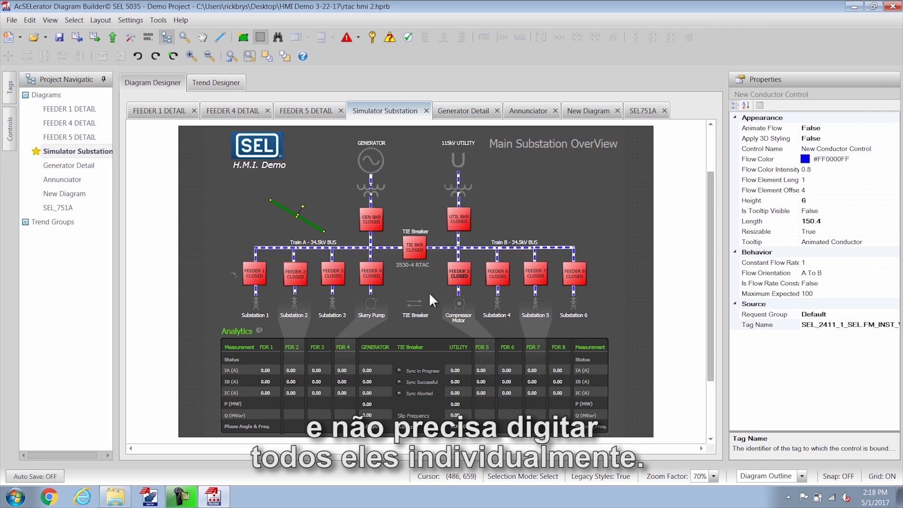
- Duplicate the Feeder1 box with its three phase amps labels in New Diagram and place the copy to the right of the original
click(585, 110)
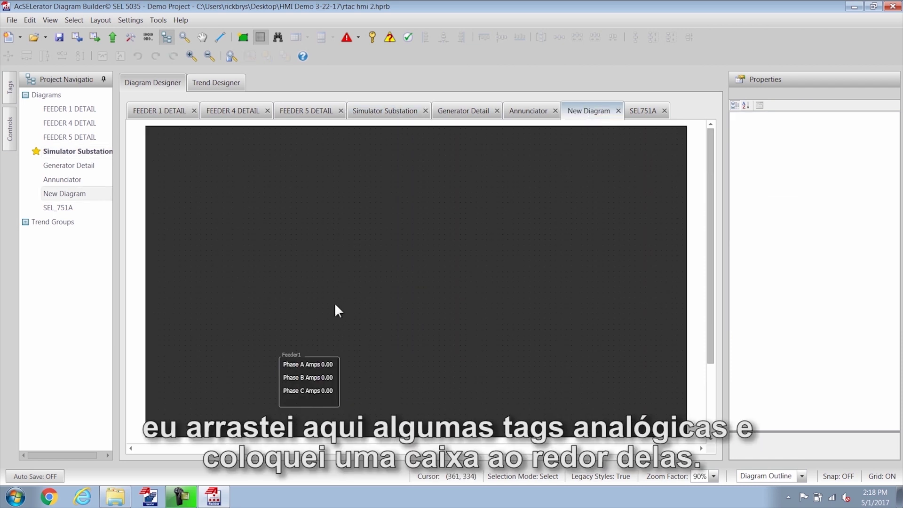
scroll(349, 325, up, 1)
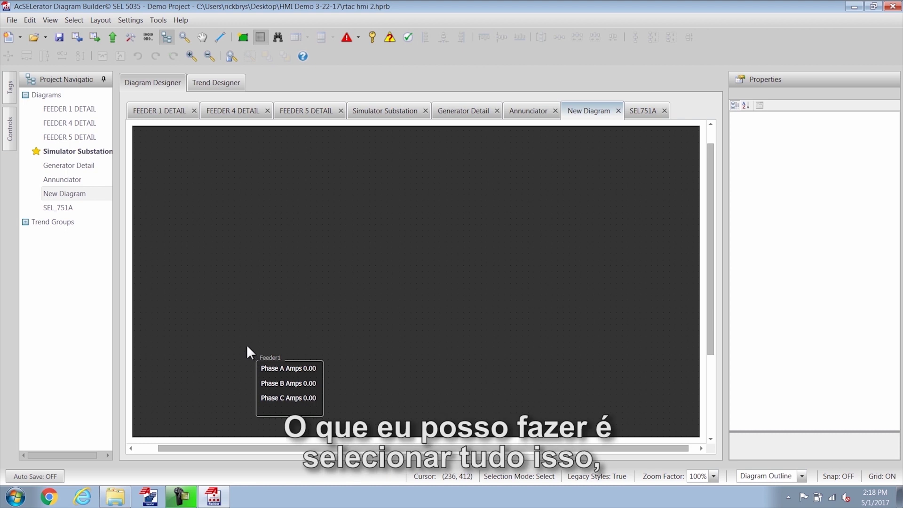
drag(246, 345, 336, 426)
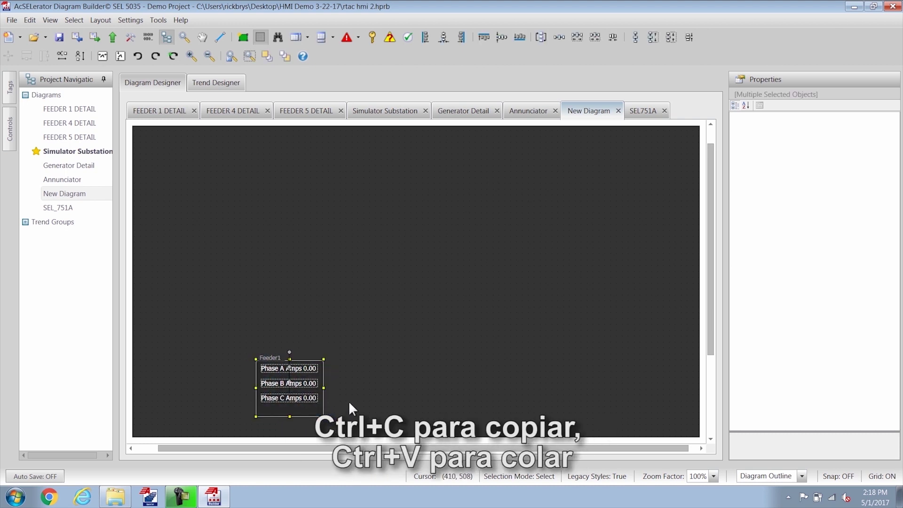
key(ctrl+c)
key(ctrl+v)
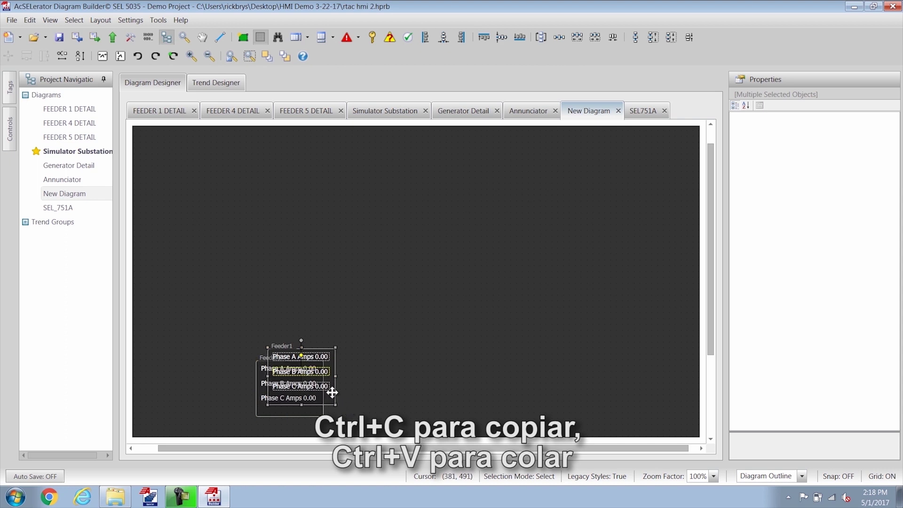
drag(329, 395, 423, 410)
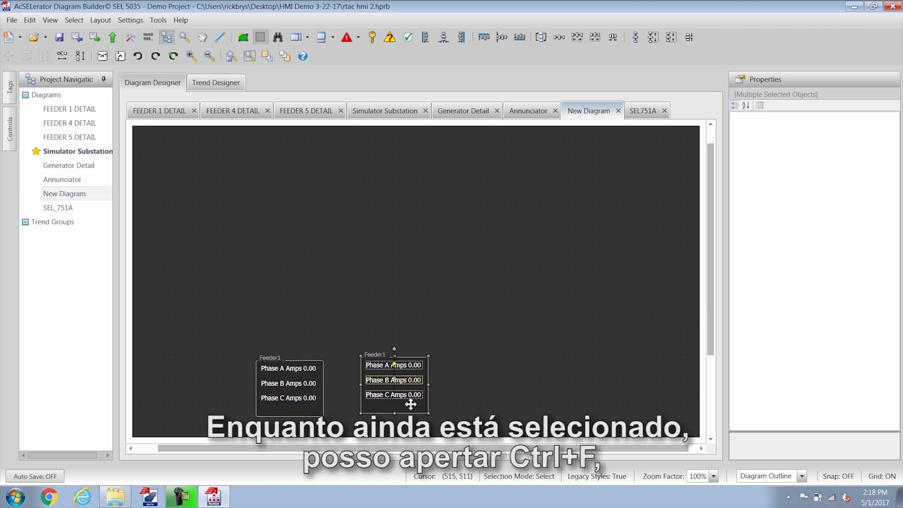
- Replace the text Feeder1 with Feeder2 throughout the selected copy, searching only in the selection
key(ctrl+f)
click(424, 166)
text(Feed)
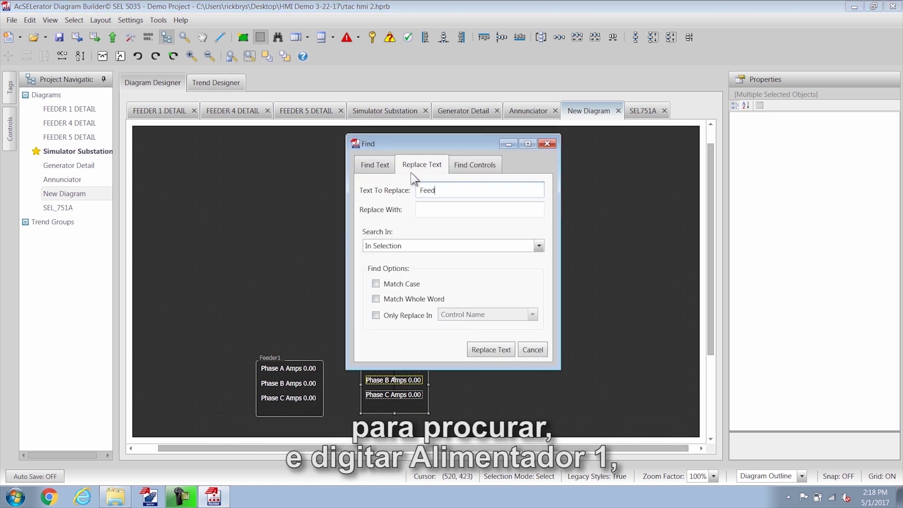
text(er1)
key(Tab)
text(Fe)
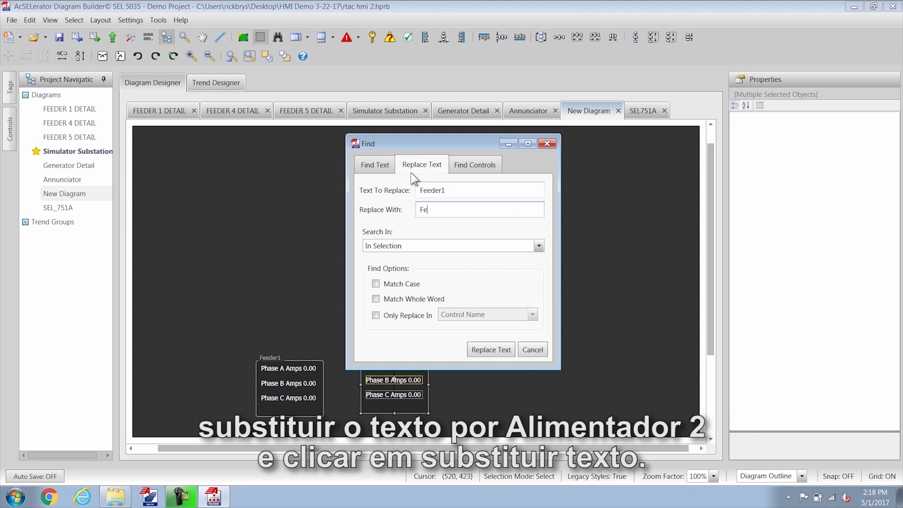
text(eder2)
click(497, 347)
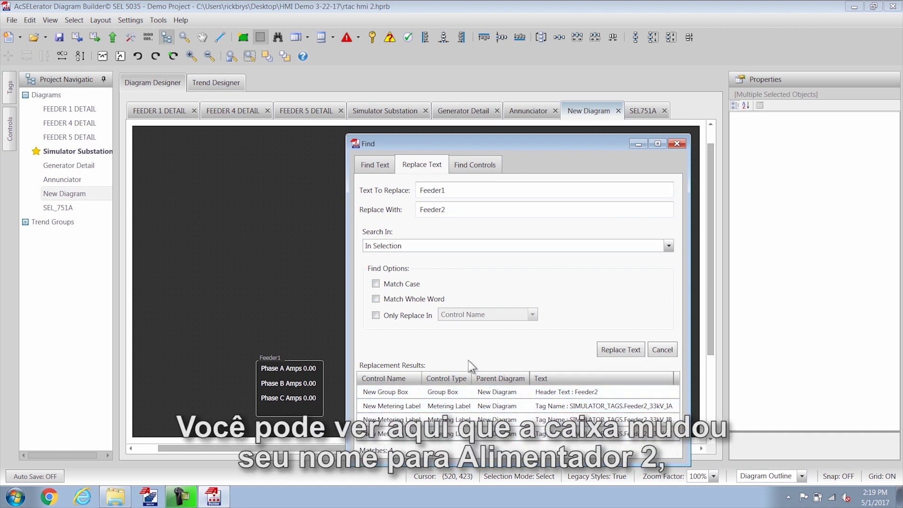
click(673, 143)
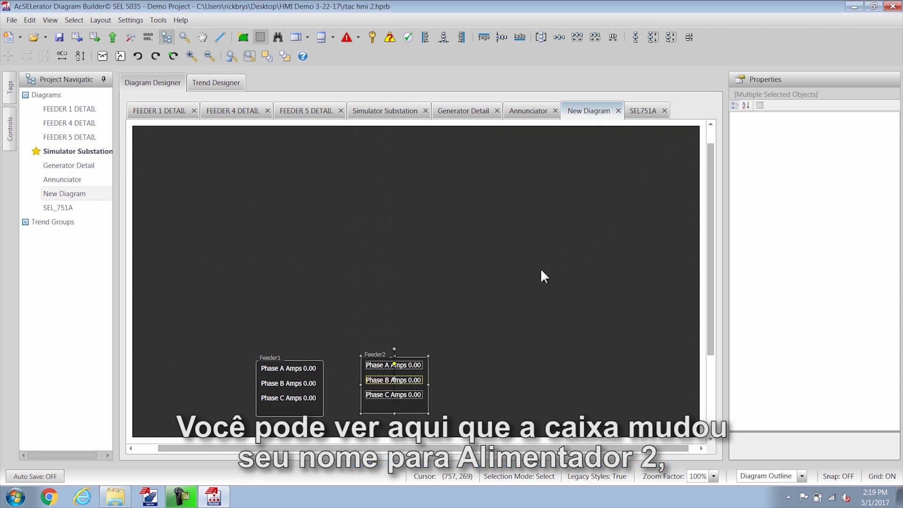
- Inspect the properties of the Phase A Amps label in the Feeder2 box and return to the Simulator Substation diagram
click(455, 337)
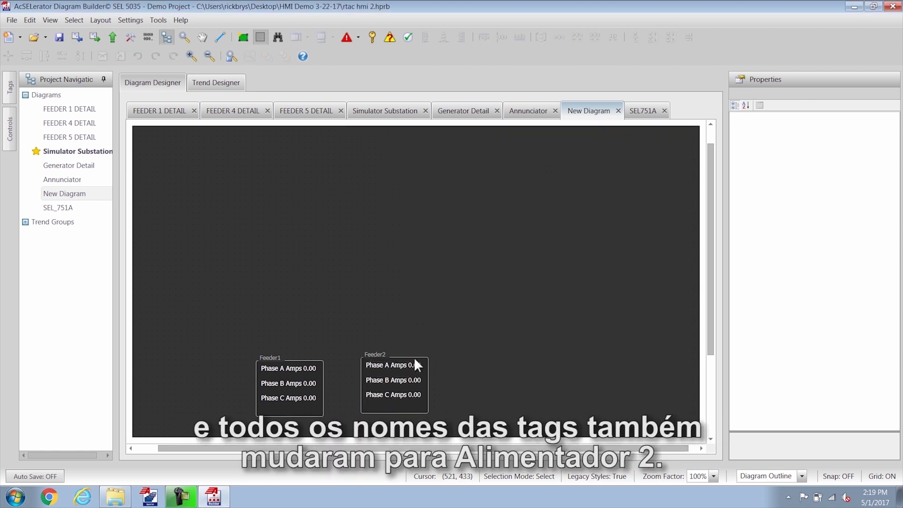
click(410, 364)
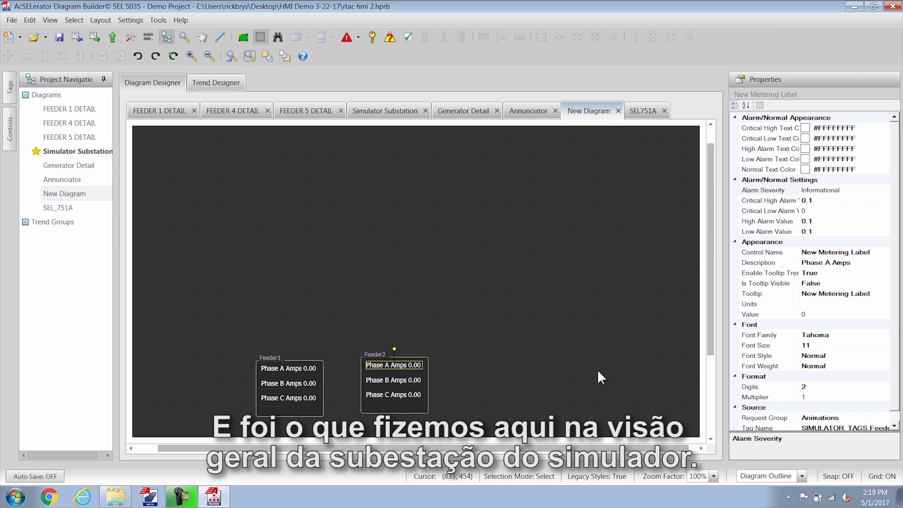
click(371, 112)
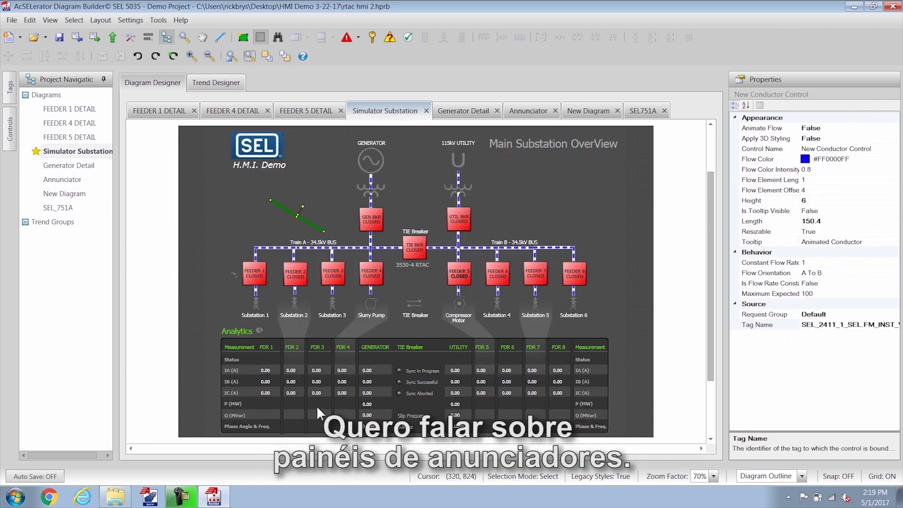
- Select all twelve annunciator tiles on the Annunciator diagram
click(528, 112)
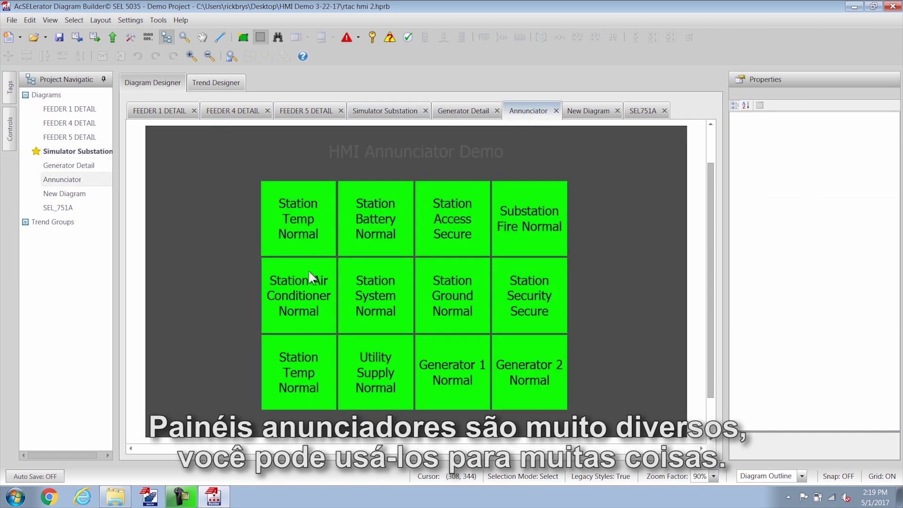
drag(235, 231, 531, 376)
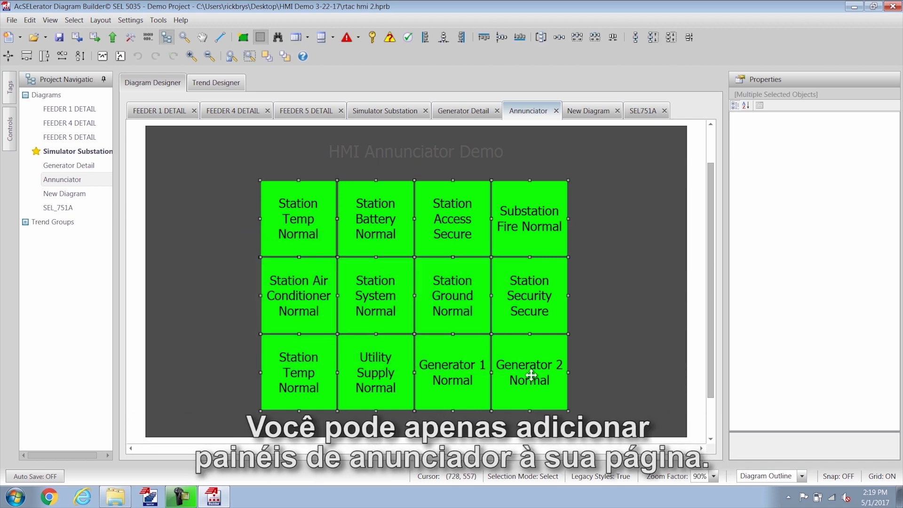
- Examine the column and row arrangement options available for the selected annunciator tiles without applying one
click(105, 21)
mouse_move(122, 68)
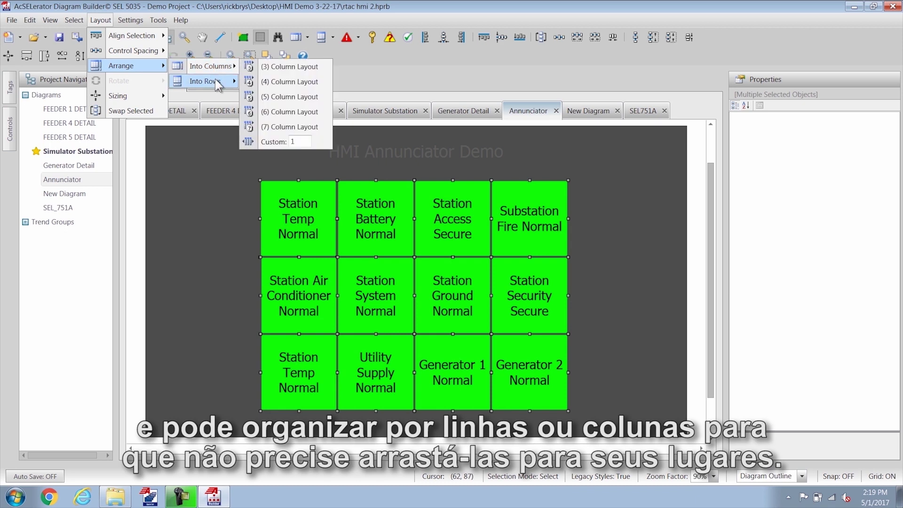
mouse_move(216, 82)
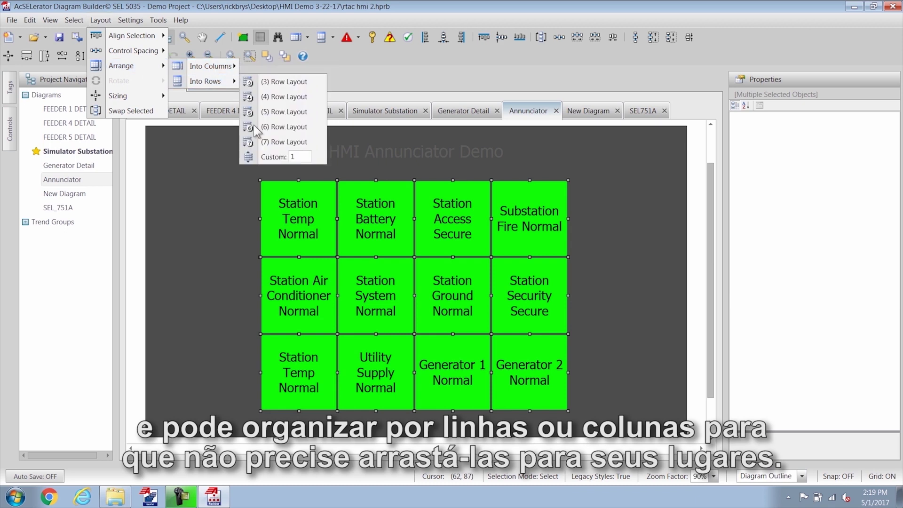
click(582, 252)
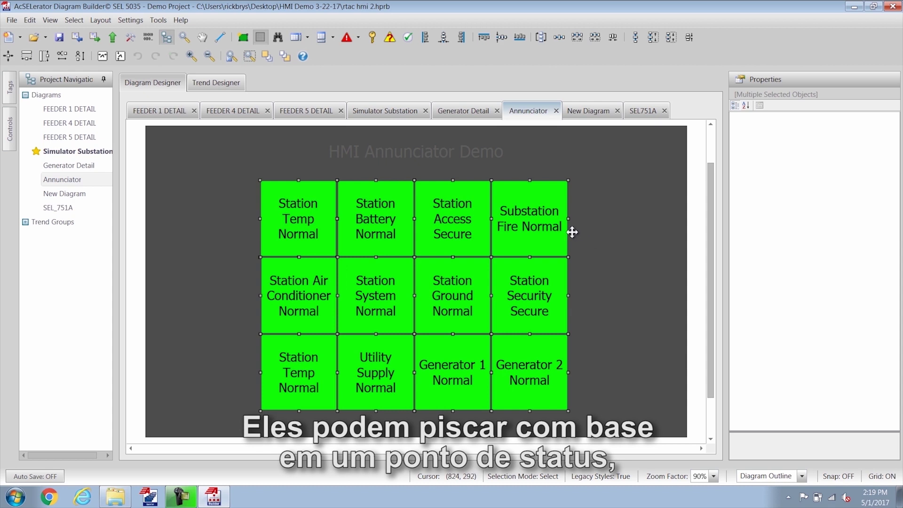
- Inspect the alarm, normal and source properties of the Station Access Secure tile and preview the Acknowledgeable Annunciator Tile control
click(444, 224)
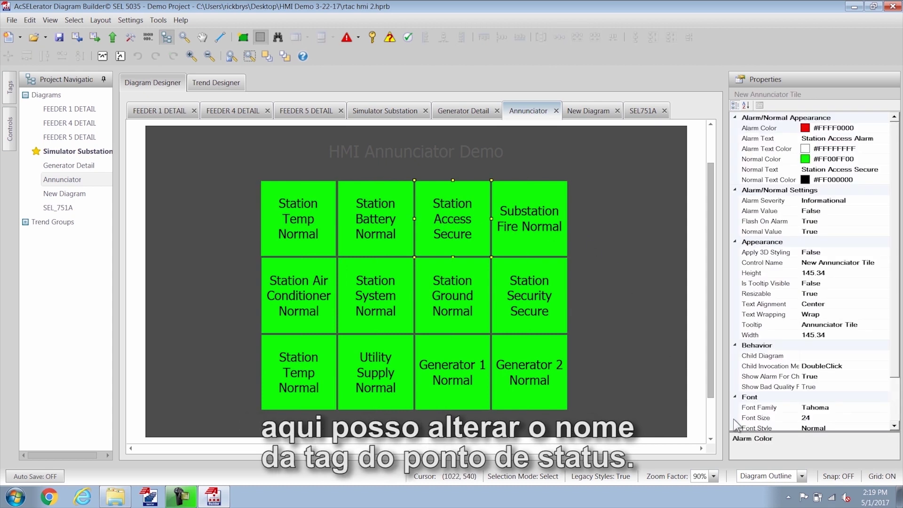
scroll(895, 367, down, 2)
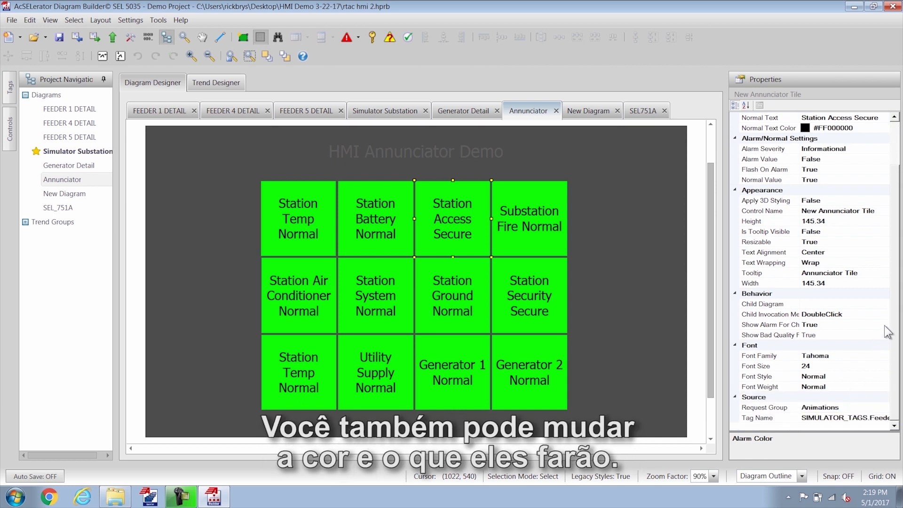
scroll(897, 323, up, 2)
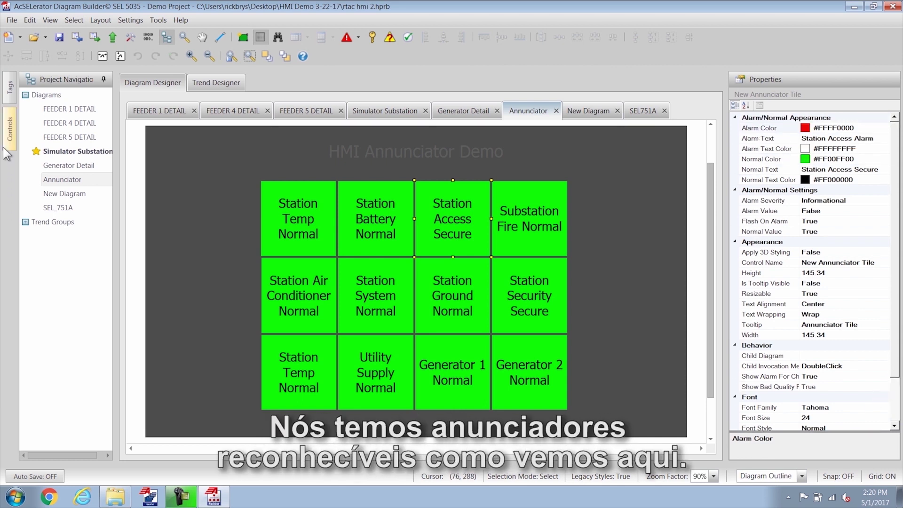
mouse_move(7, 143)
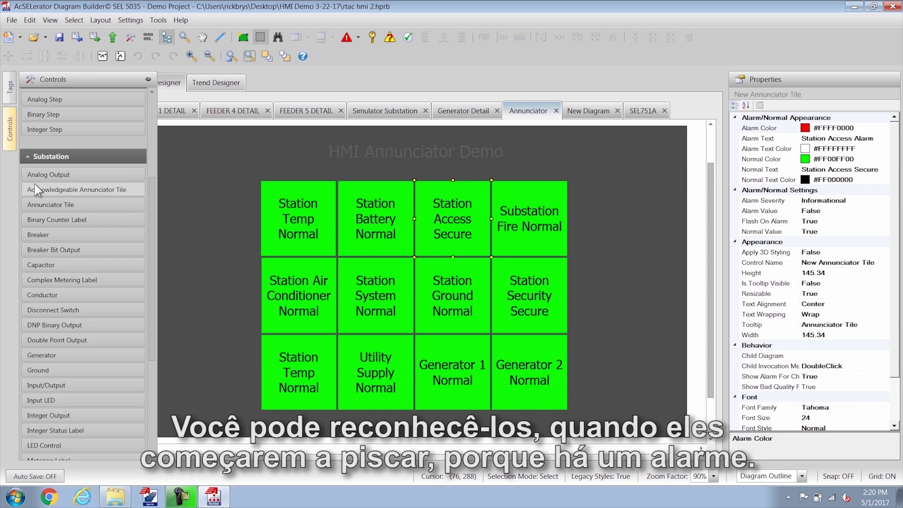
mouse_move(35, 183)
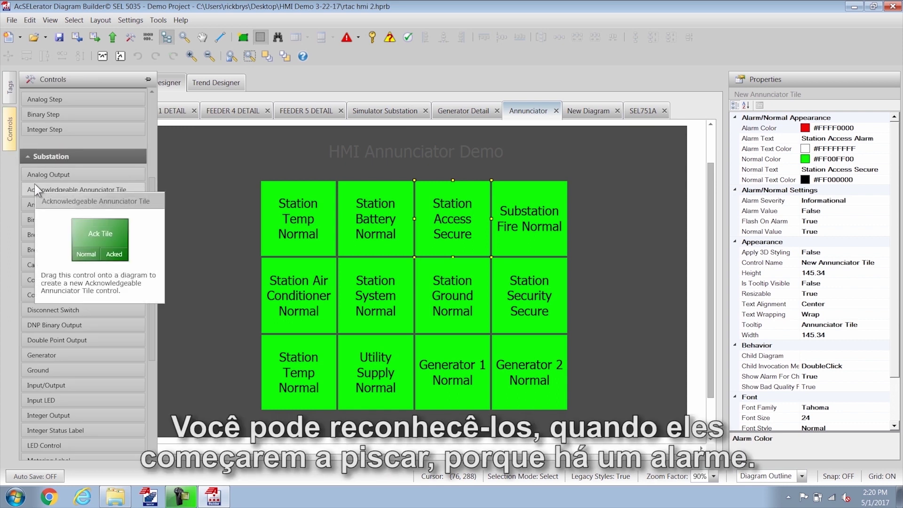
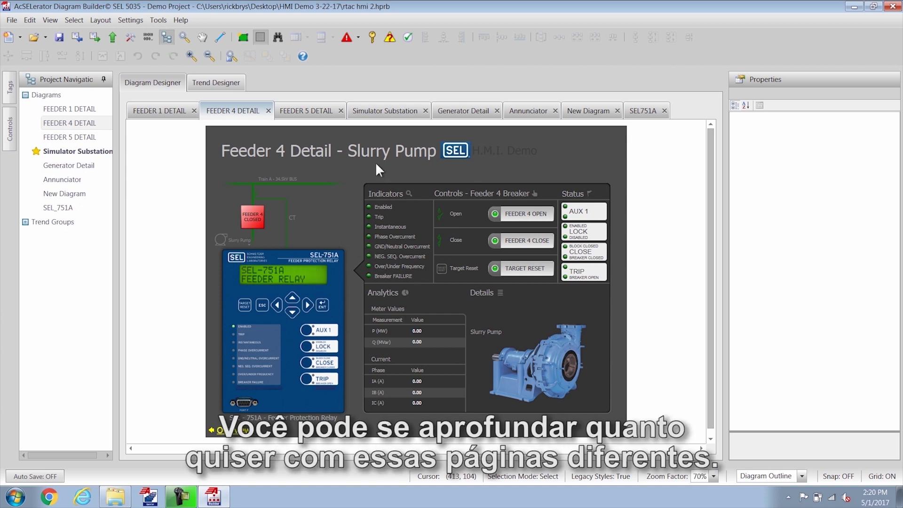
- On the Simulator Substation diagram, shift the transparent FEEDER 5 annunciator tile aside to inspect the breaker beneath, and place it back over the breaker
click(380, 112)
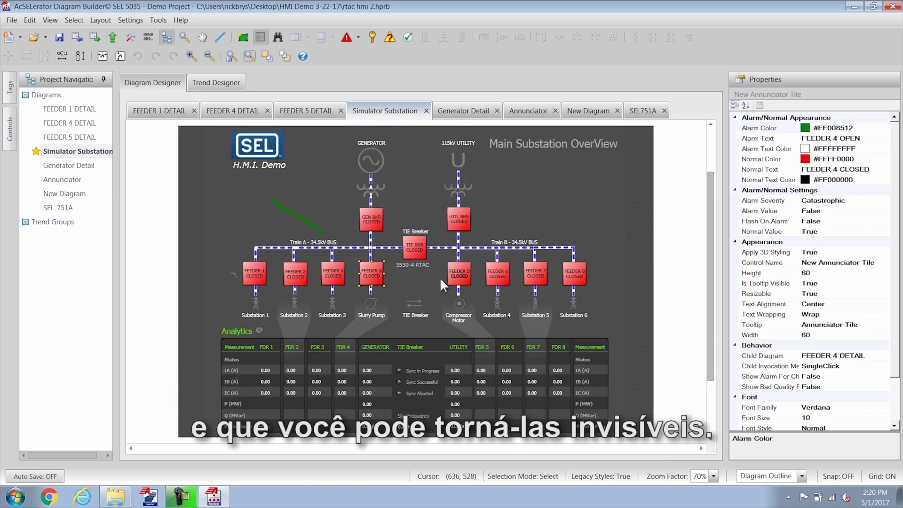
click(457, 271)
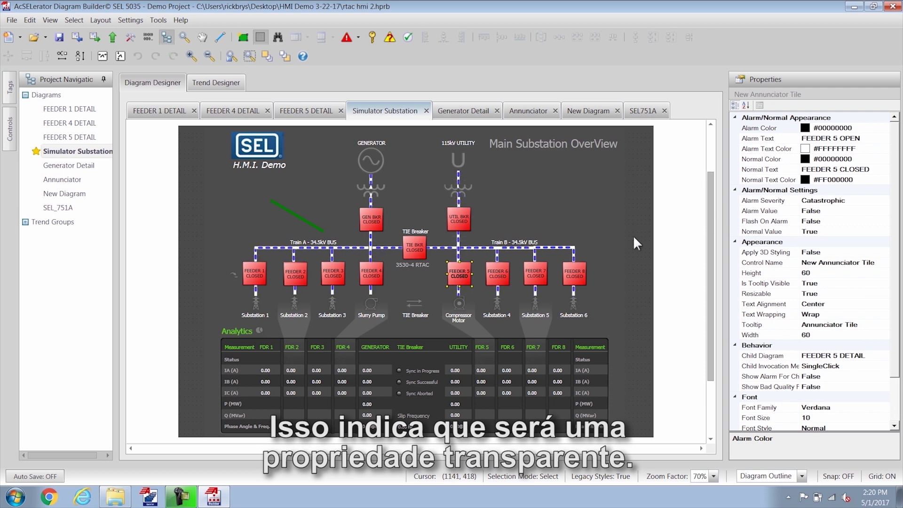
drag(460, 274, 433, 281)
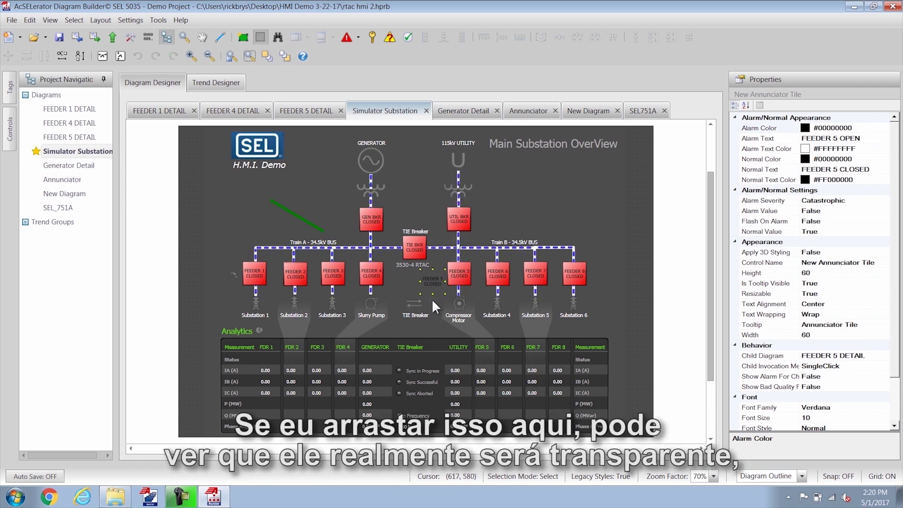
click(465, 273)
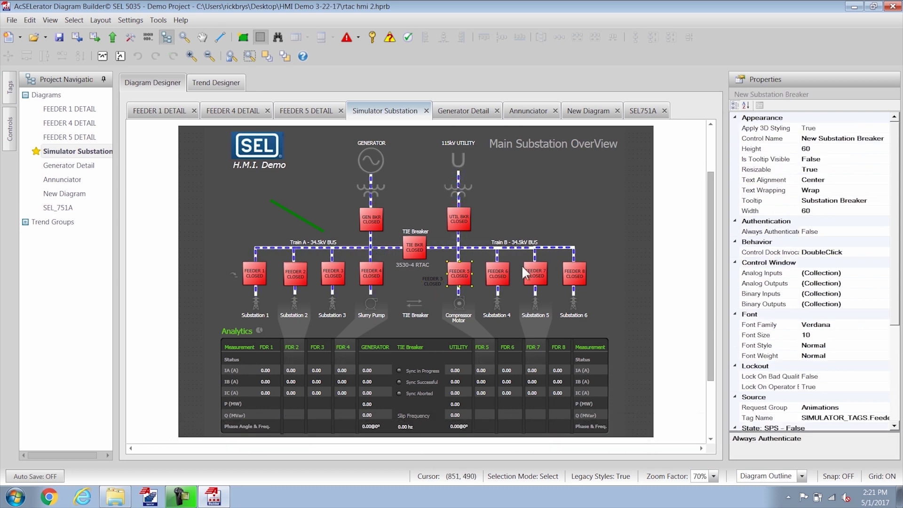
drag(434, 281, 459, 273)
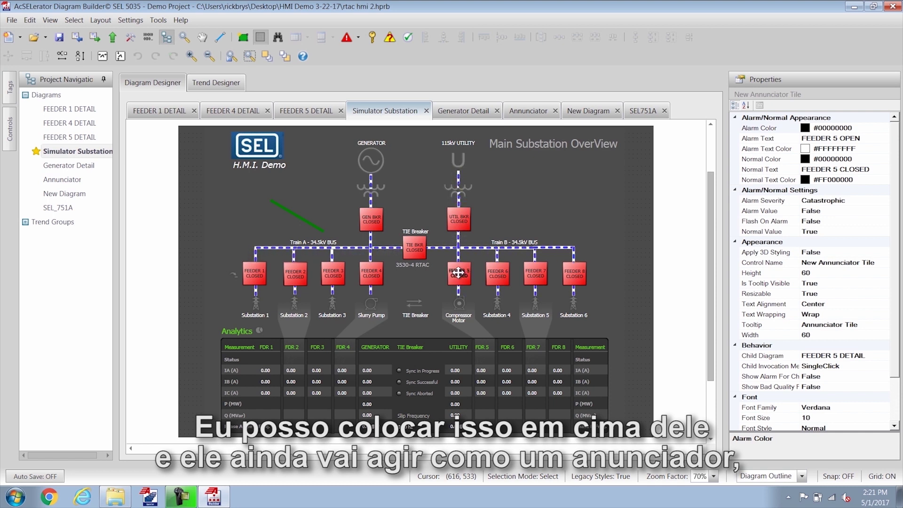
- Open the FEEDER 5 DETAIL diagram linked to the tile and inspect its overlay image, Enabled LED and FEEDER 5 OPEN control
double_click(459, 273)
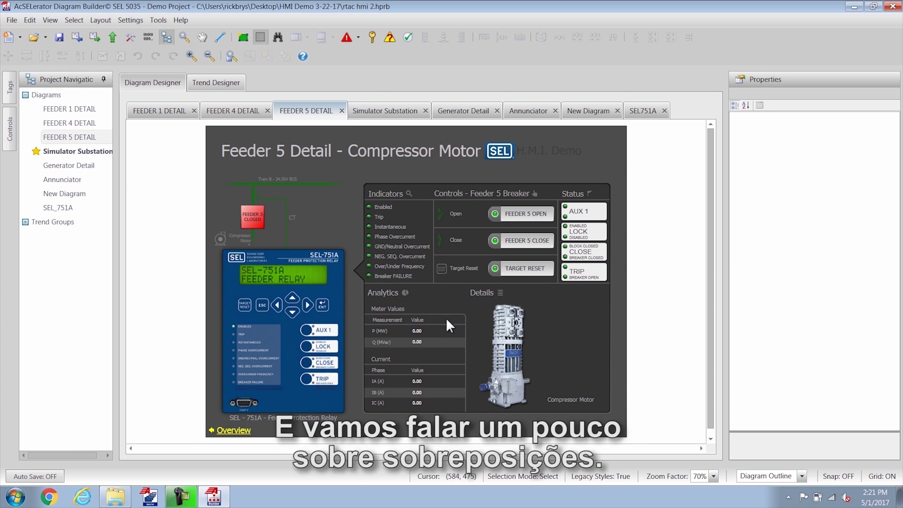
click(448, 301)
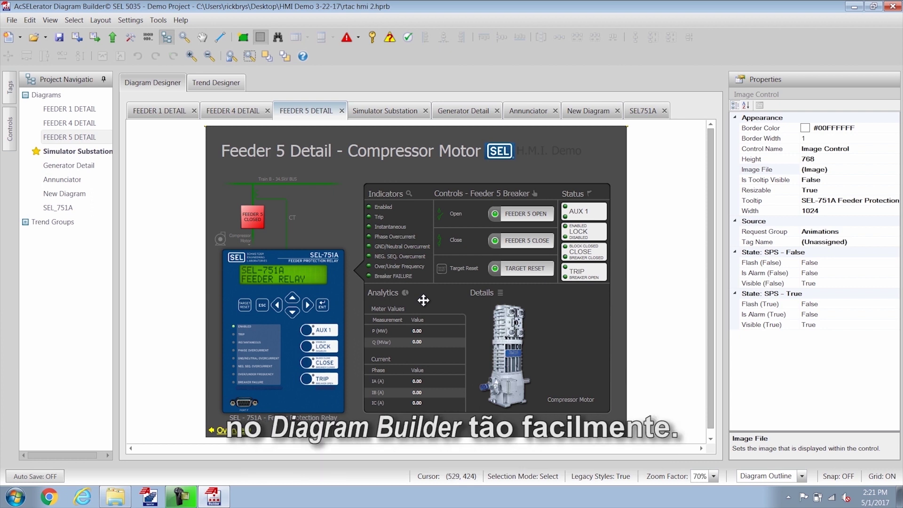
drag(424, 300, 457, 297)
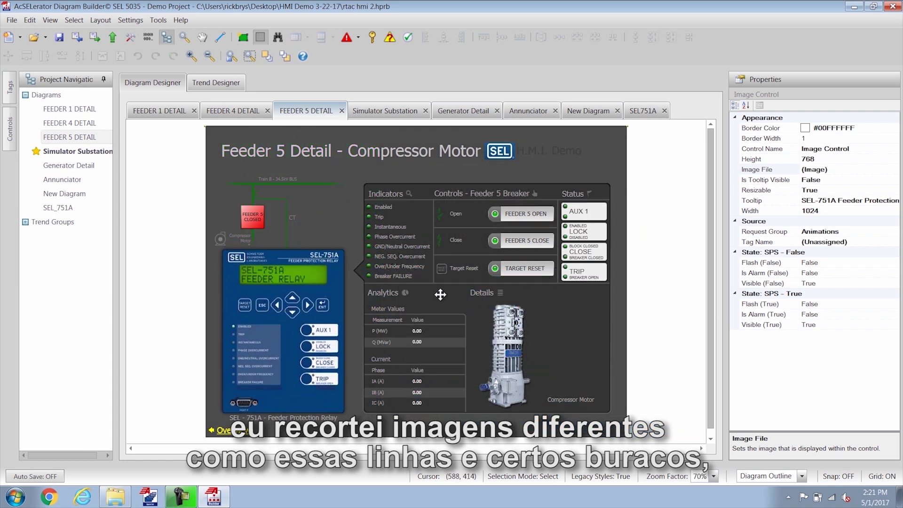
mouse_move(308, 216)
mouse_down()
mouse_move(419, 256)
mouse_move(301, 213)
mouse_up()
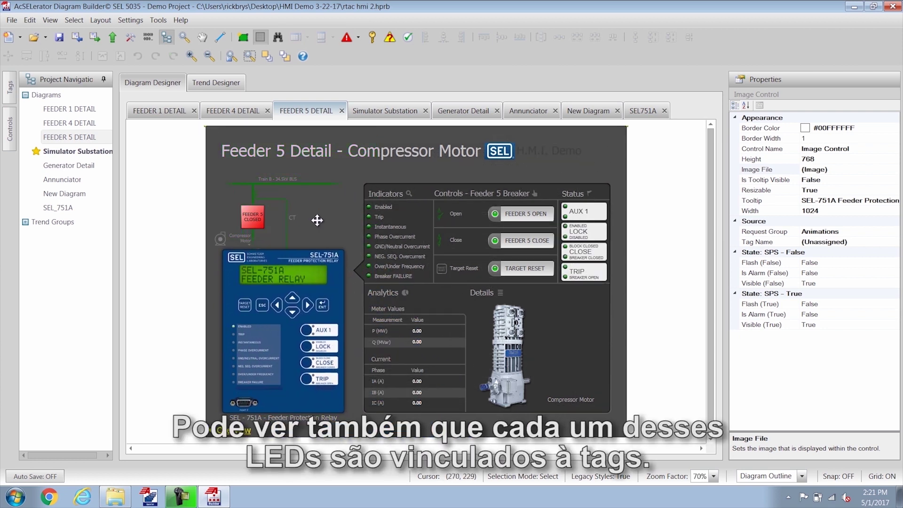
click(368, 208)
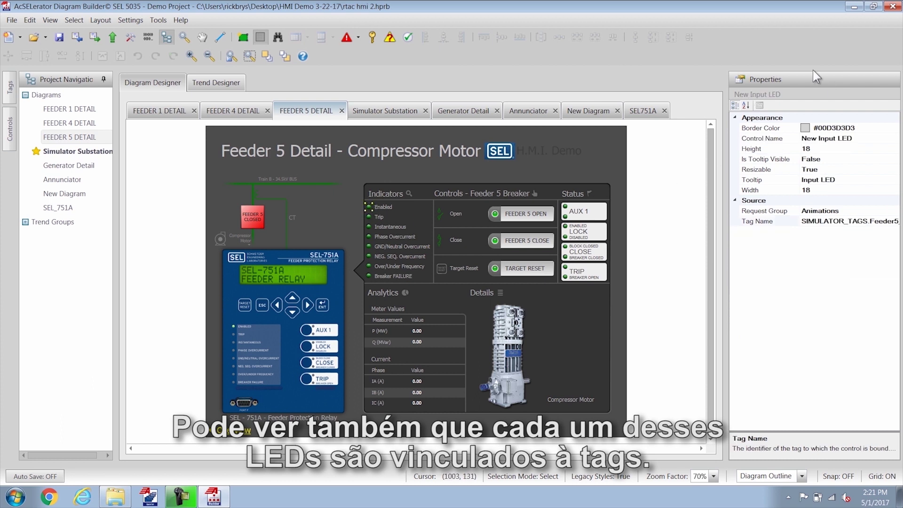
click(512, 220)
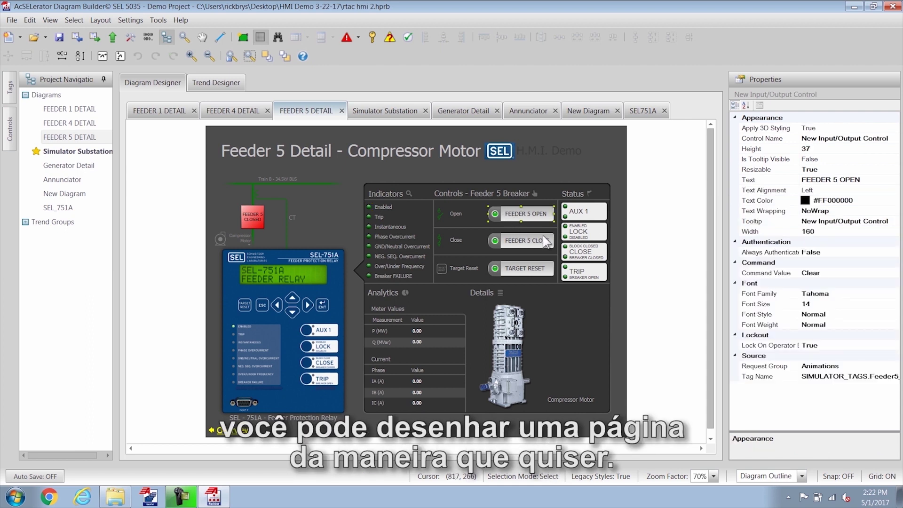
click(440, 211)
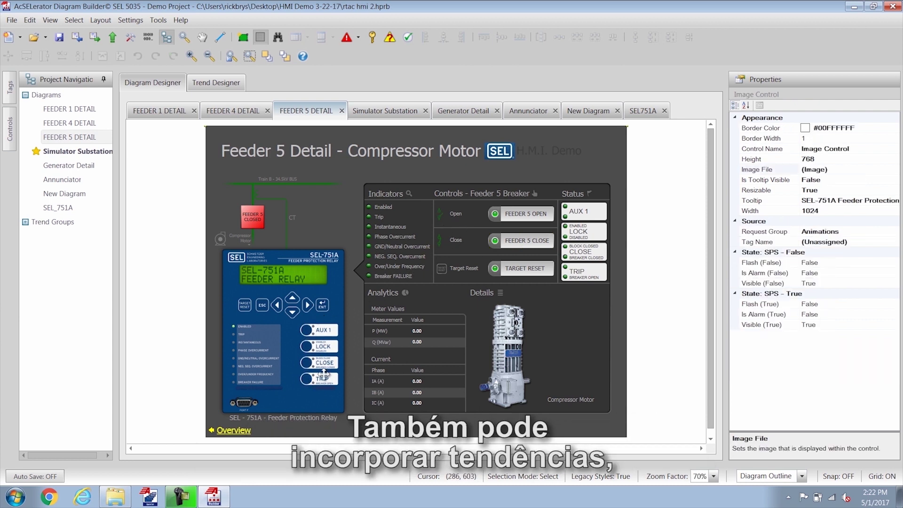
- Review the generator current series and the Plot Time Span setting of the Phase Currents trend on the Generator Detail diagram
click(461, 113)
click(530, 392)
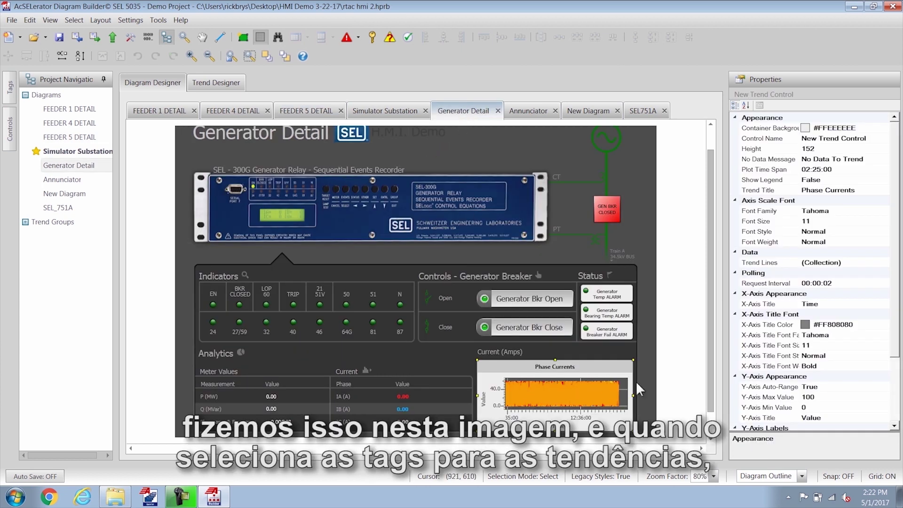
click(859, 263)
click(884, 263)
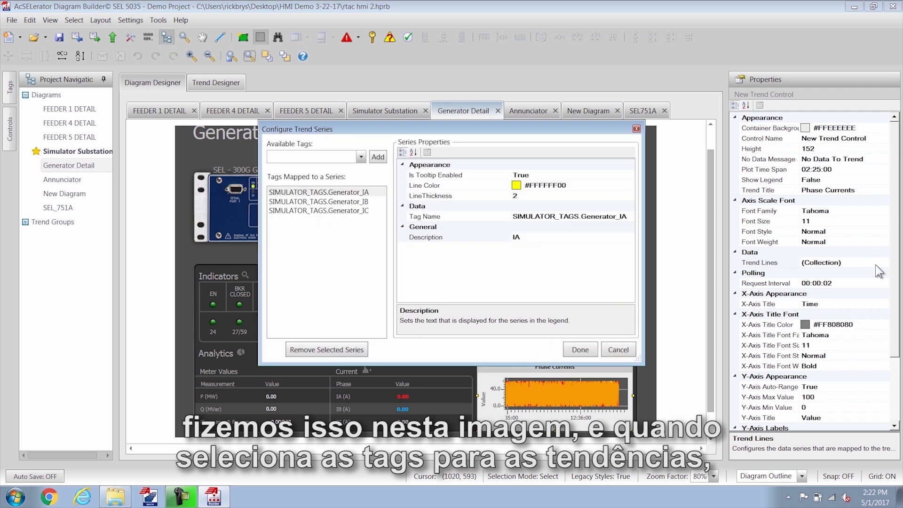
click(333, 202)
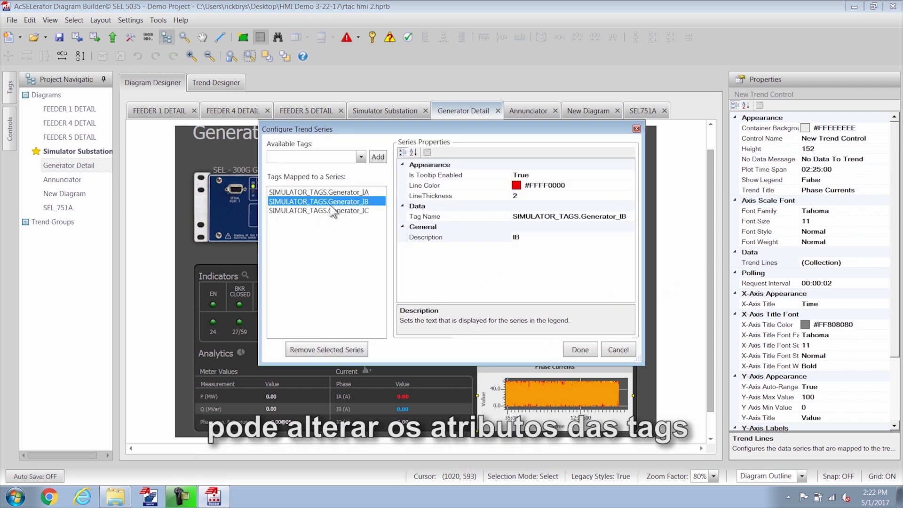
click(330, 212)
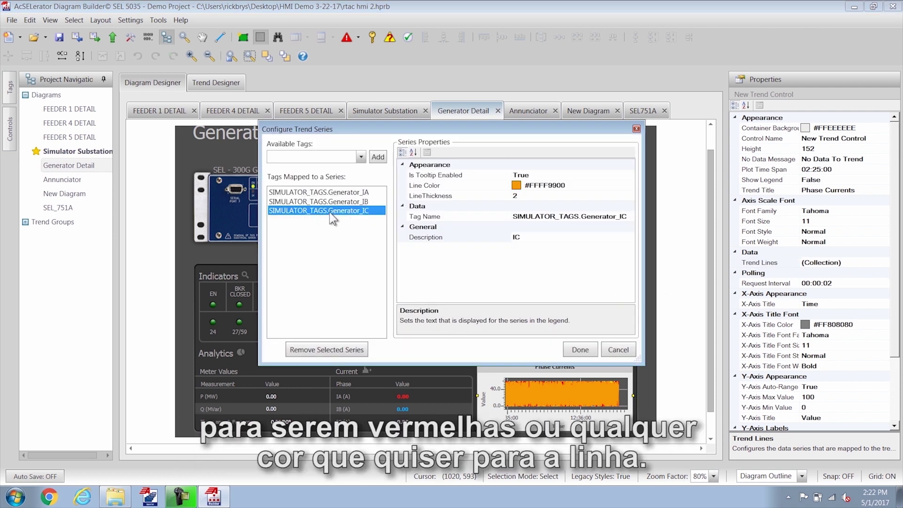
click(335, 201)
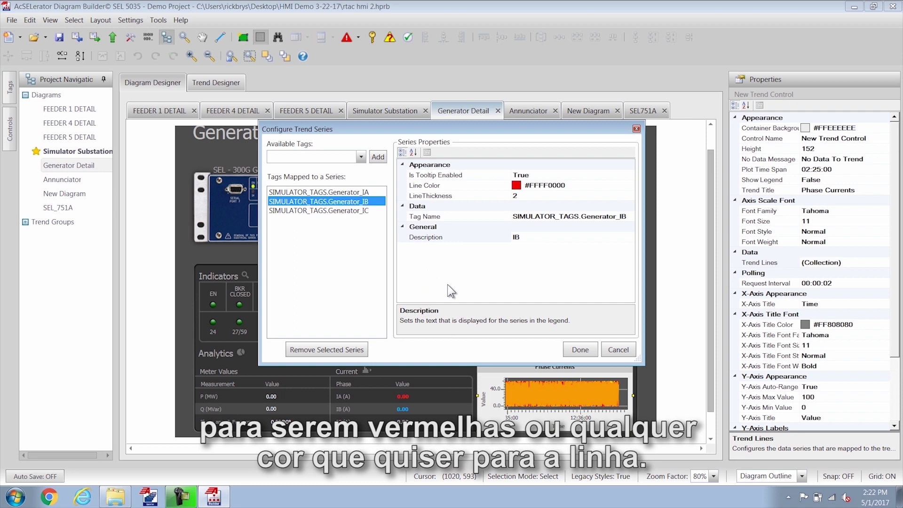
click(580, 348)
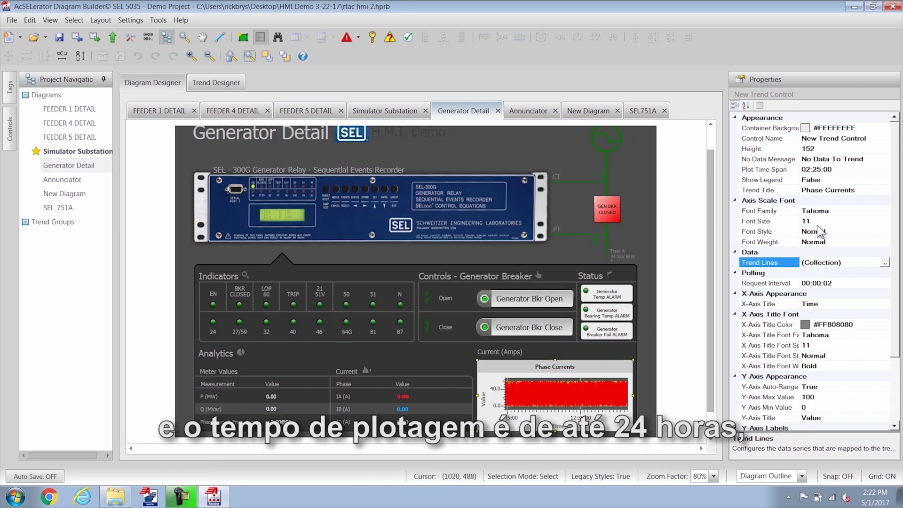
click(810, 171)
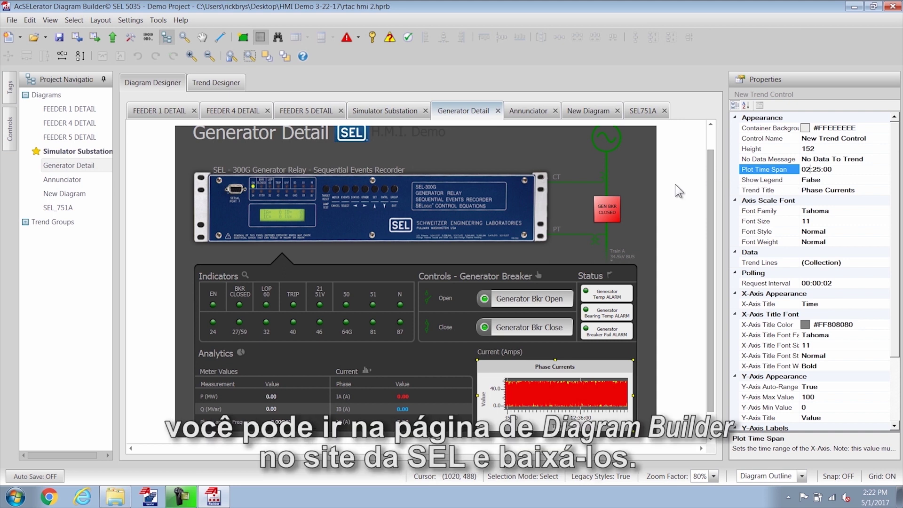
- Inspect the tag properties of the contact input labels, relay LEDs and TRIP breaker control on the SEL751A diagram
click(648, 112)
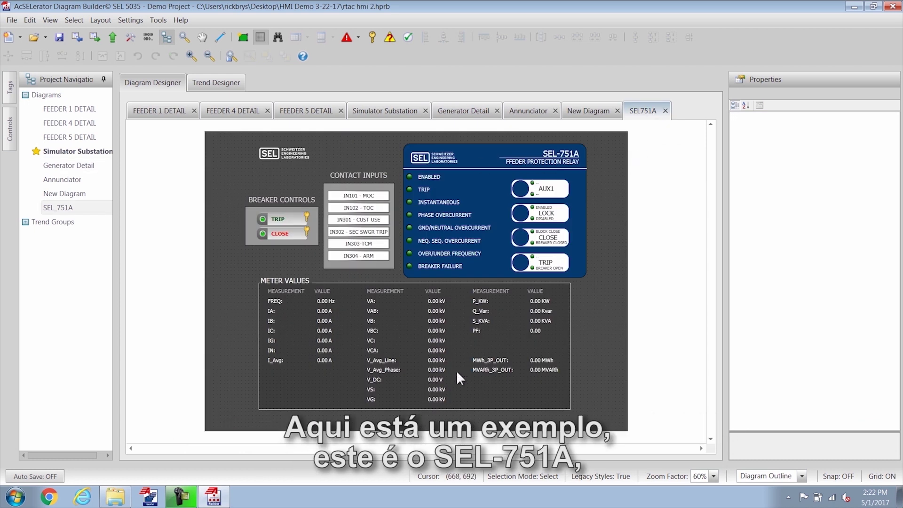
click(365, 197)
click(366, 210)
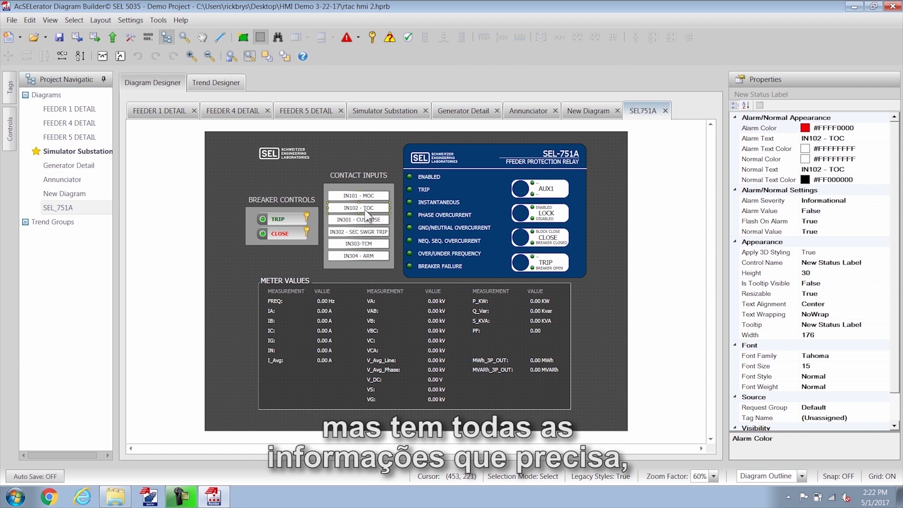
click(366, 221)
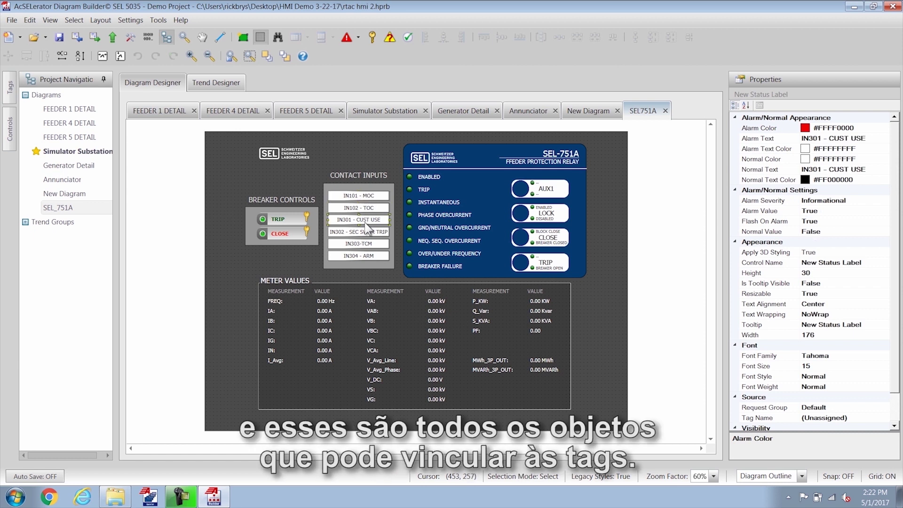
click(409, 214)
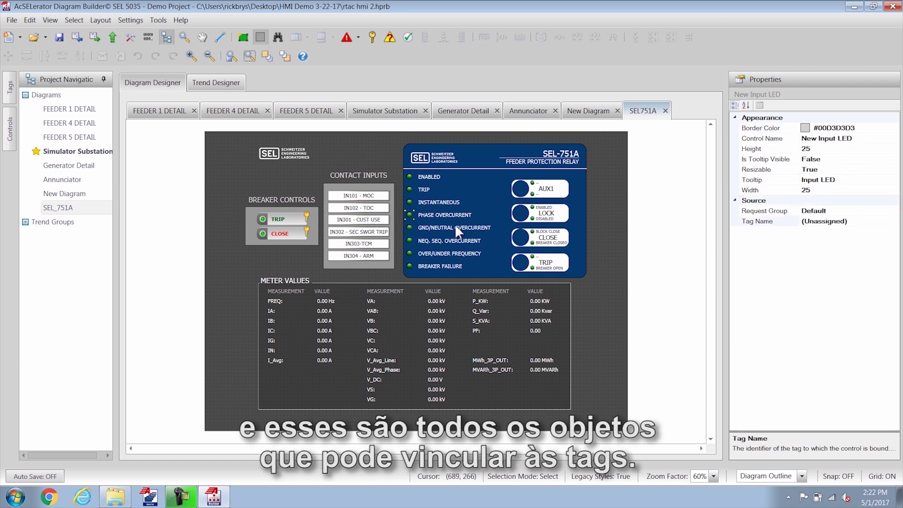
click(533, 219)
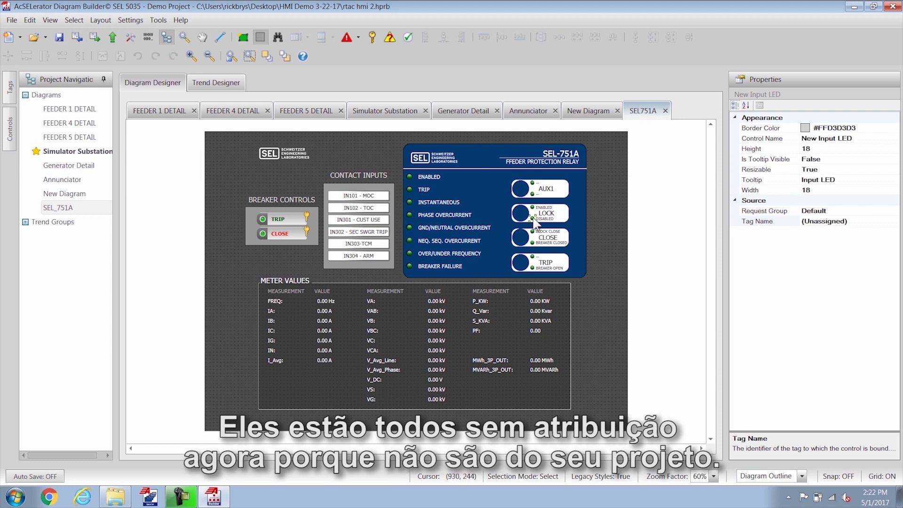
click(296, 215)
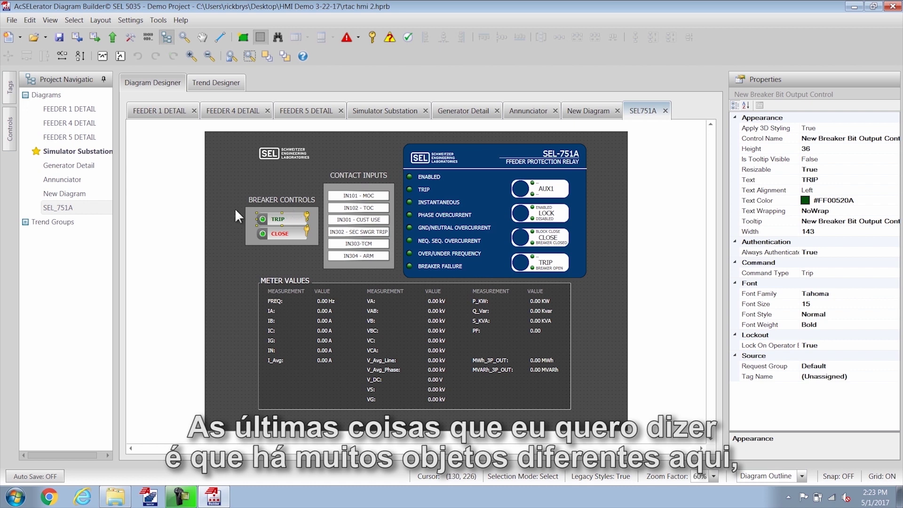
- Add a Disconnect Switch to the SEL751A diagram beside the Meter Values box and reopen the list of available controls
click(10, 124)
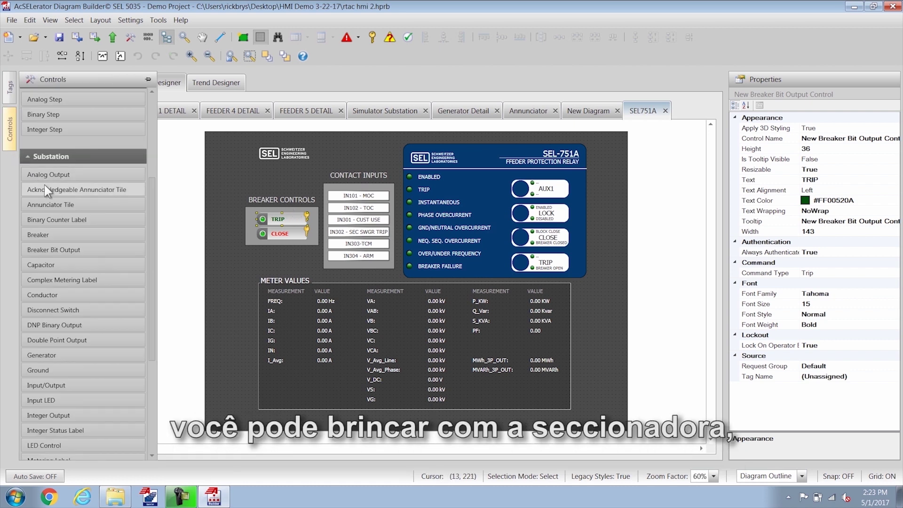
drag(61, 308, 230, 284)
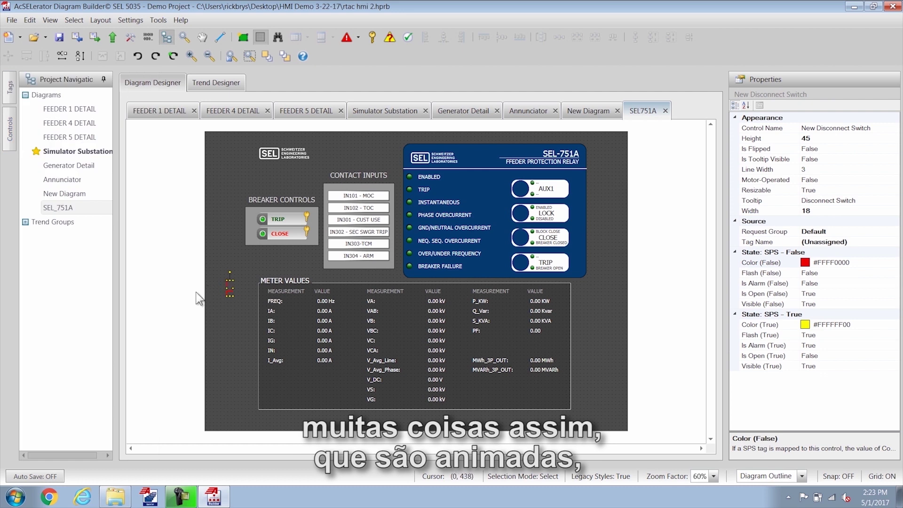
click(8, 141)
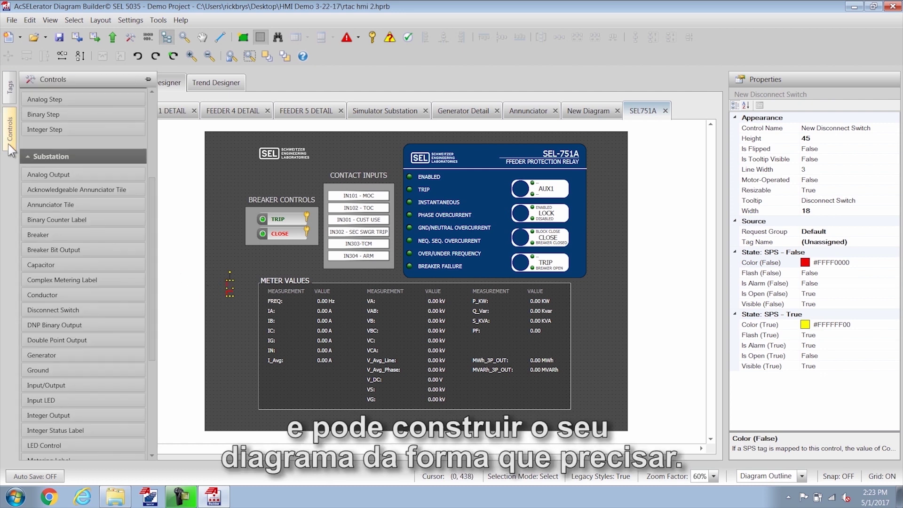